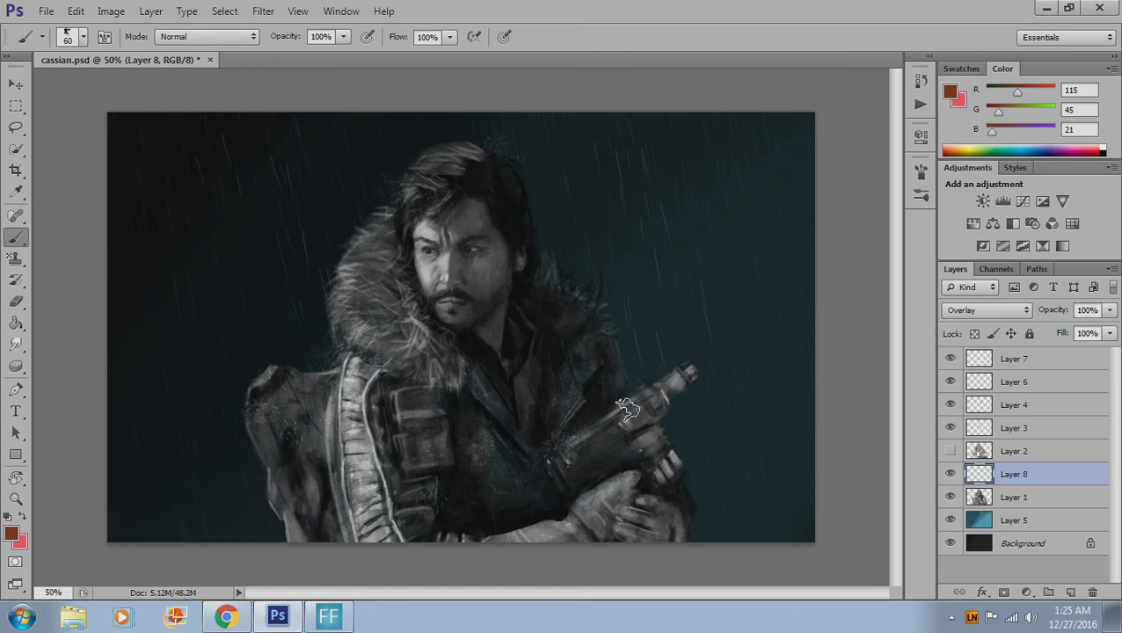
- Hide Layers 7, 6, 4, 3, 5, 1 and 8, leaving only the Background layer shown
click(950, 427)
click(948, 427)
click(949, 405)
click(950, 382)
click(950, 360)
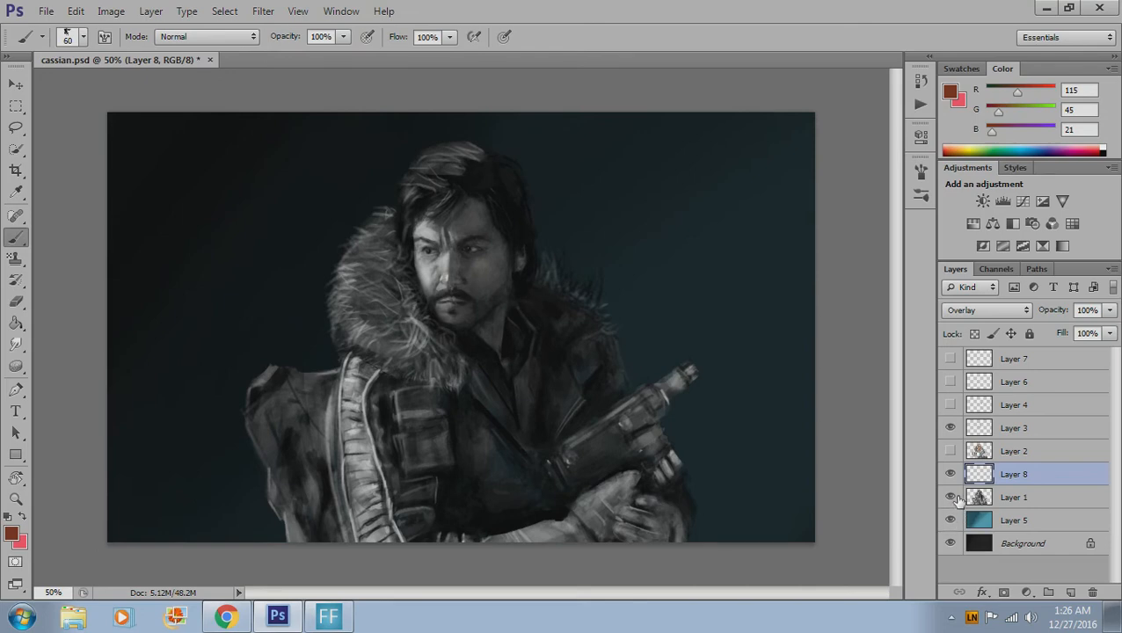
click(950, 520)
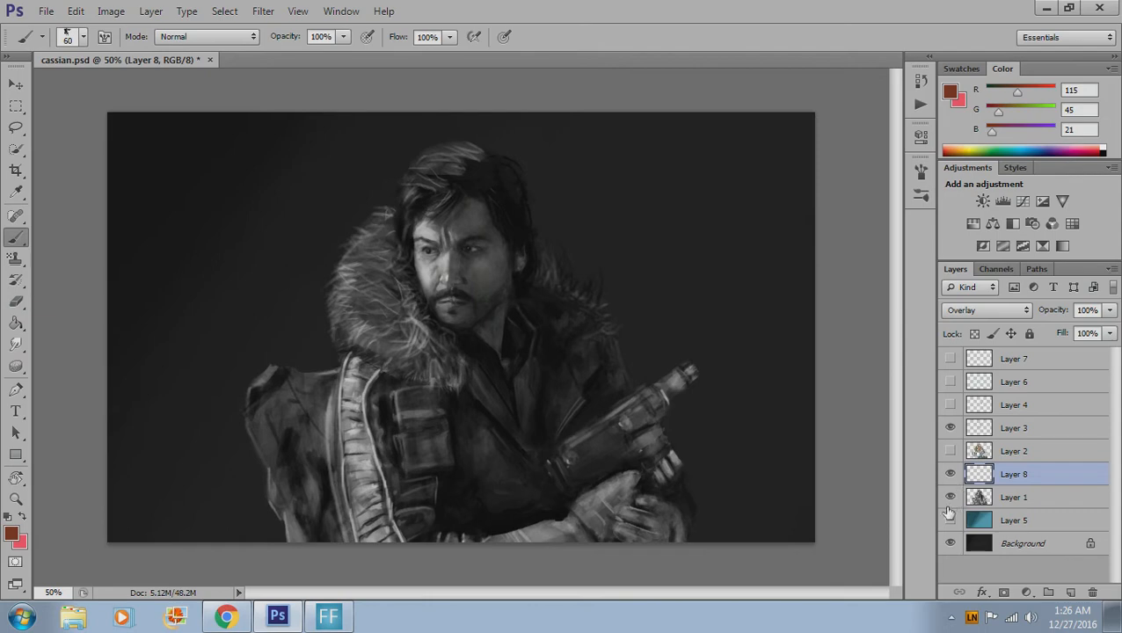
click(949, 427)
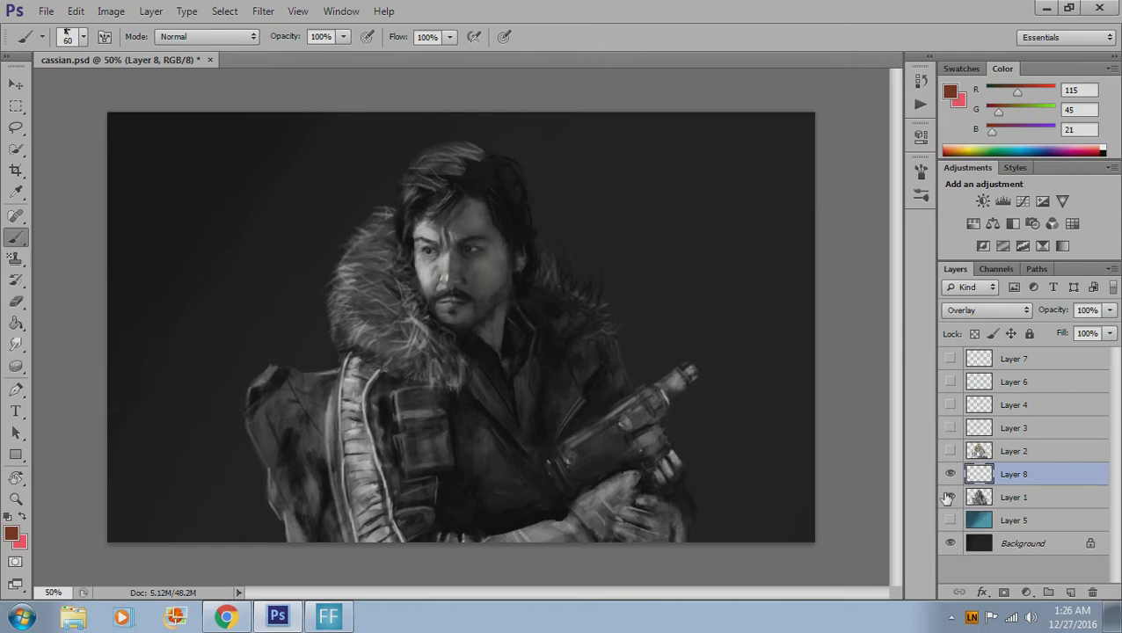
click(949, 497)
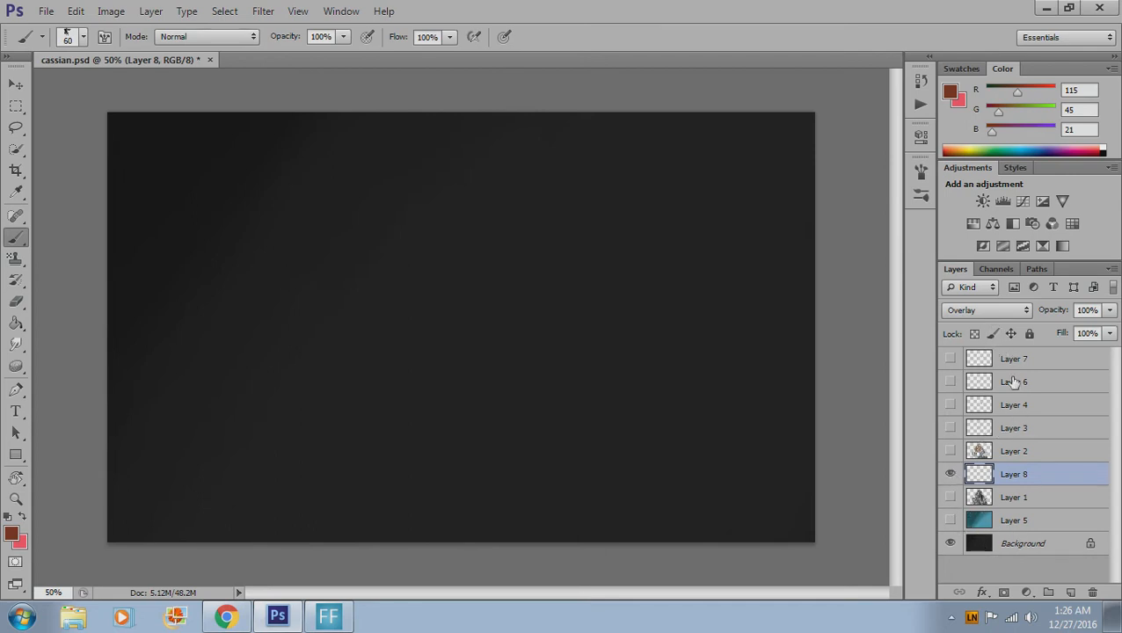
click(950, 474)
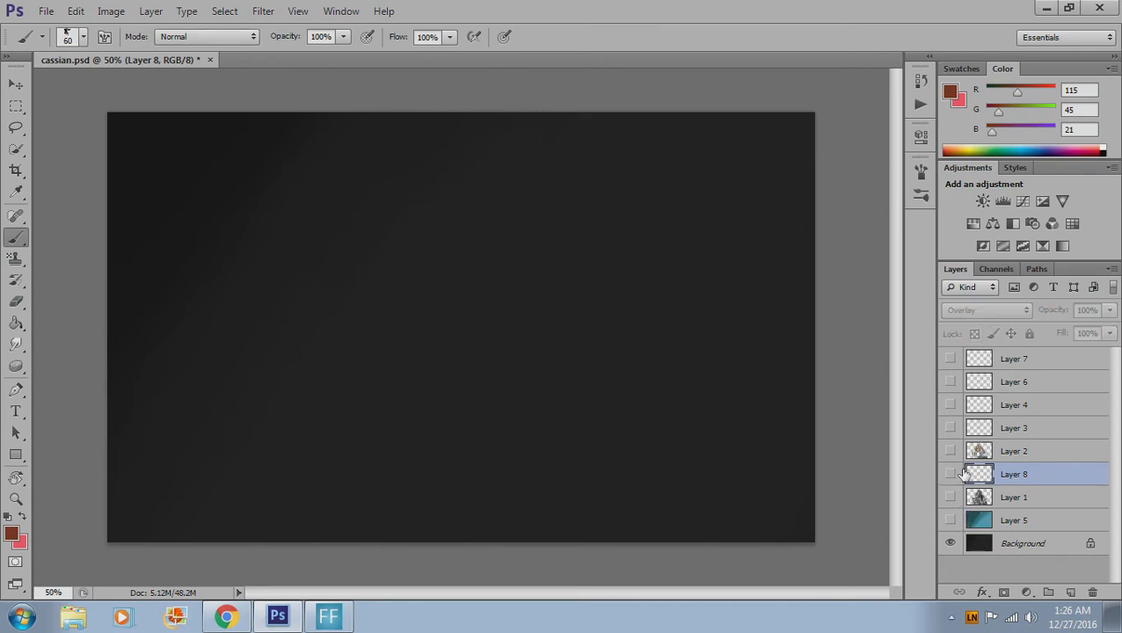
click(950, 544)
click(950, 543)
- Select Layer 5 and show both Layer 5 and Layer 1 over the Background
click(1002, 526)
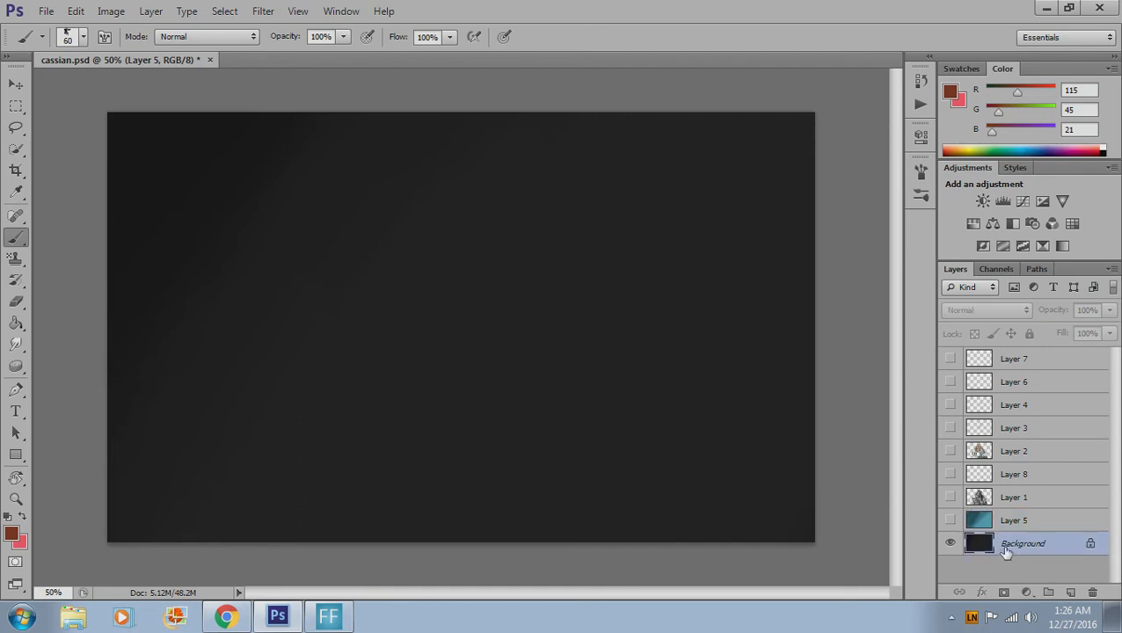
click(950, 521)
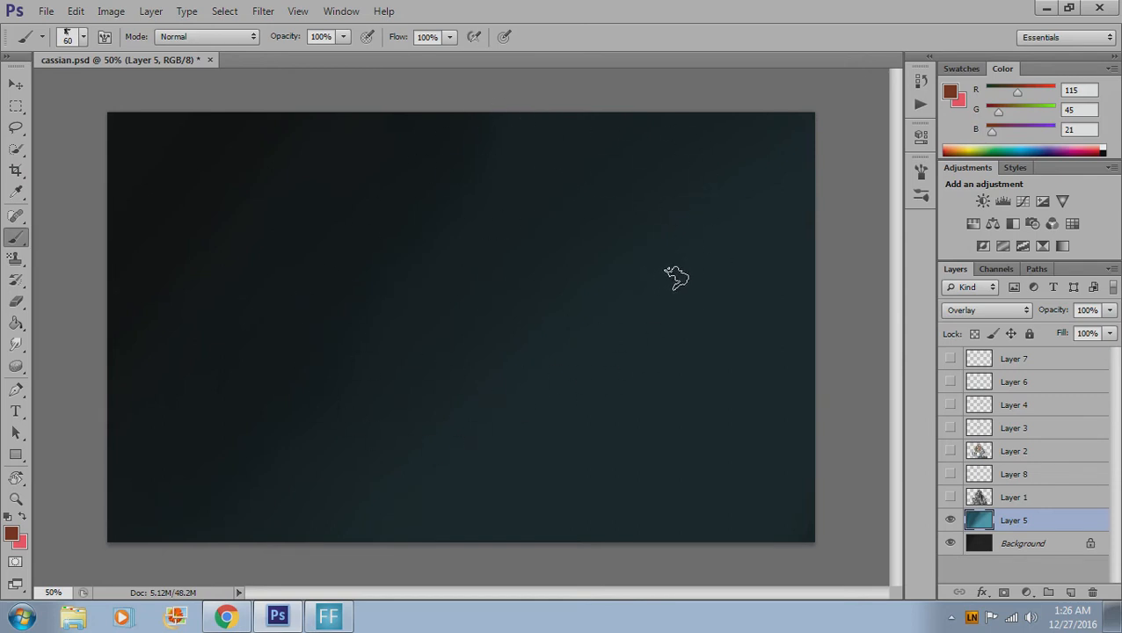
click(950, 496)
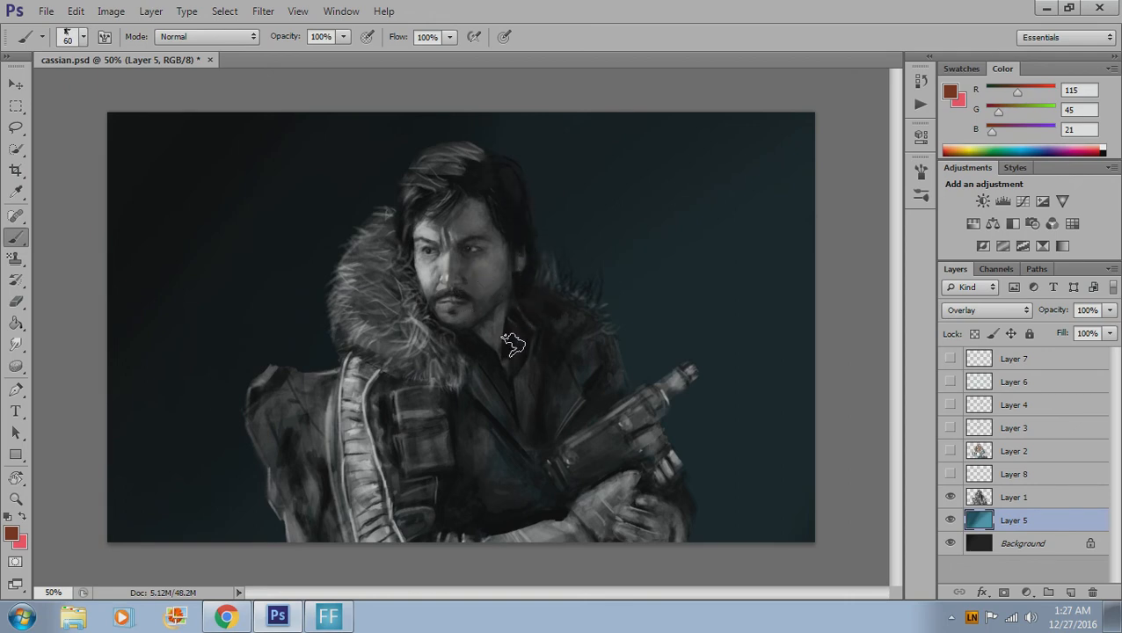
- Try light grey dbdbdb, near-black 1d1c1c and light grey dddddd as the foreground colour without applying any, and return to the Brush
click(952, 95)
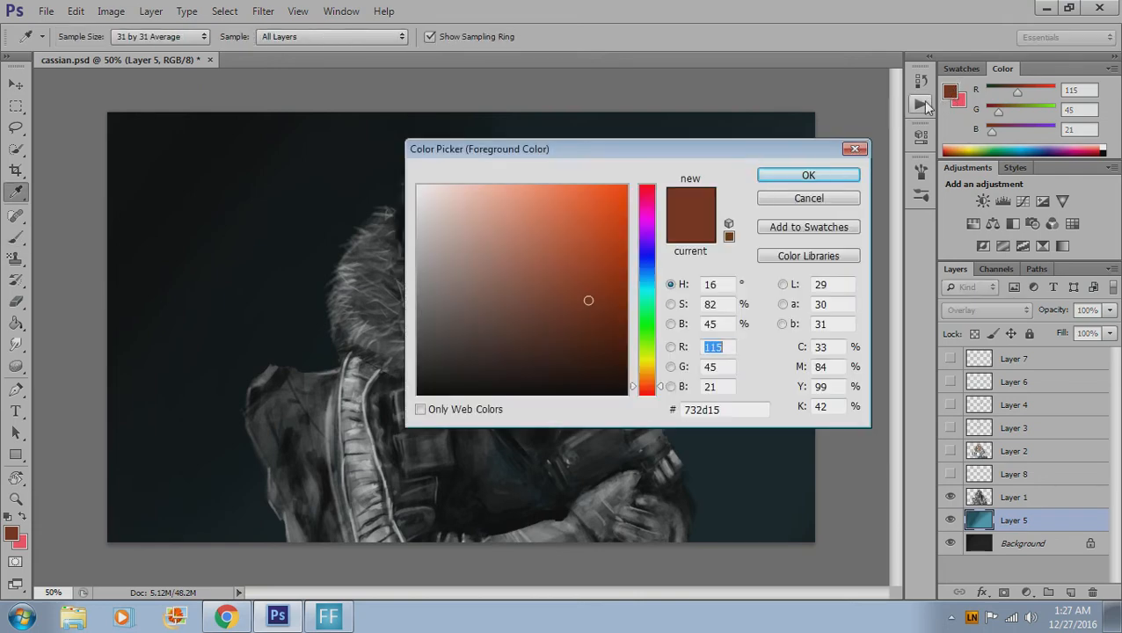
drag(738, 156, 826, 174)
mouse_move(573, 276)
mouse_down()
mouse_move(551, 263)
mouse_move(476, 265)
mouse_move(475, 226)
mouse_move(506, 231)
mouse_up()
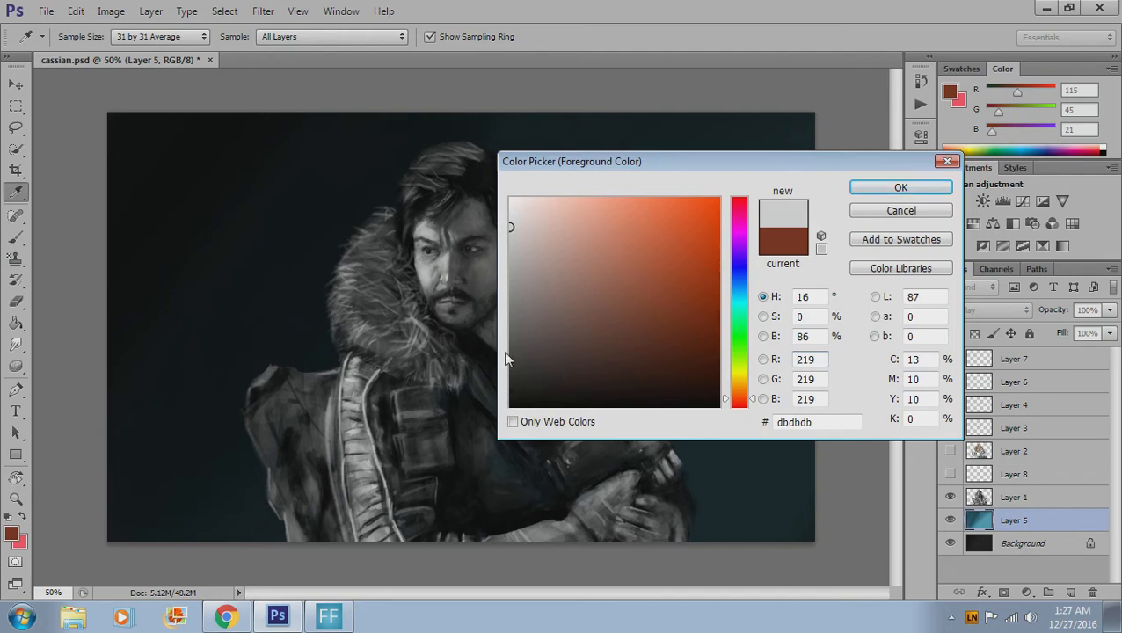
mouse_move(508, 225)
mouse_down()
mouse_move(507, 189)
mouse_move(503, 426)
mouse_move(505, 219)
mouse_move(514, 380)
mouse_up()
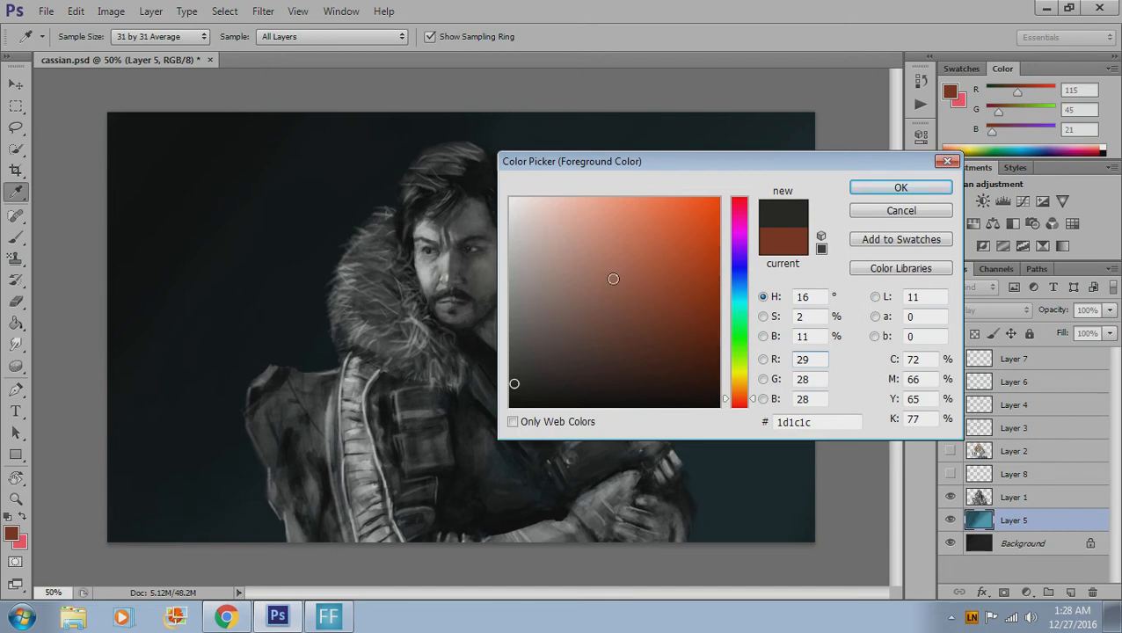
mouse_move(521, 274)
mouse_down()
mouse_move(513, 225)
mouse_move(501, 220)
mouse_move(493, 384)
mouse_move(489, 226)
mouse_up()
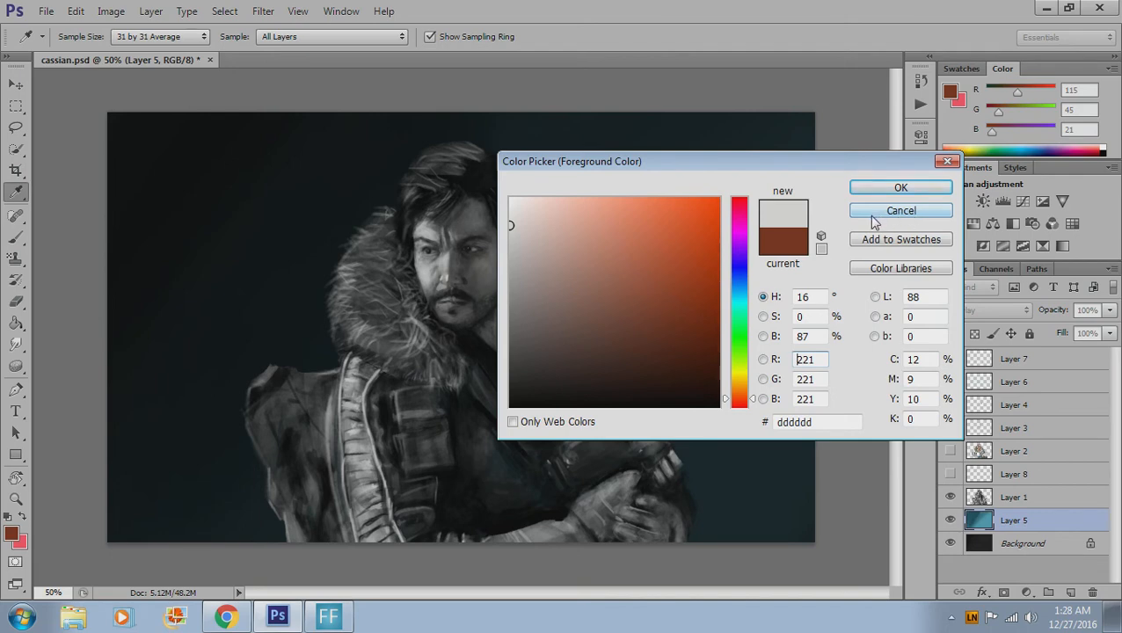
click(896, 216)
key(b)
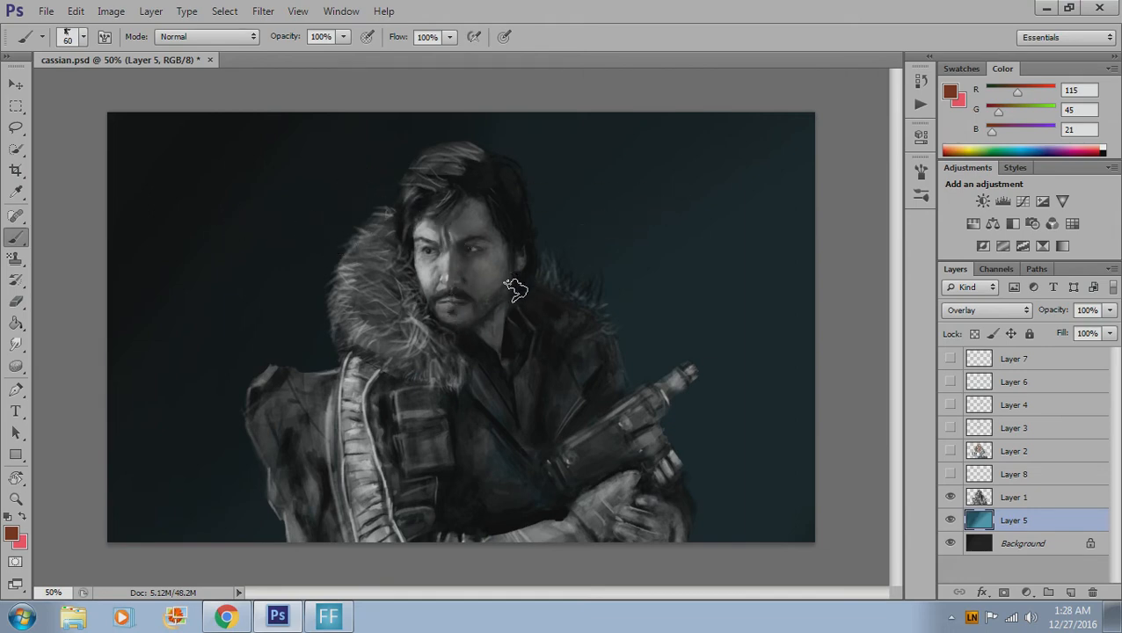
- Swap the foreground and background colours and reduce the brush size to 9
key(x)
key(bracketleft)
key(bracketleft)
key(bracketleft)
key(bracketleft)
key(bracketleft)
key(bracketleft)
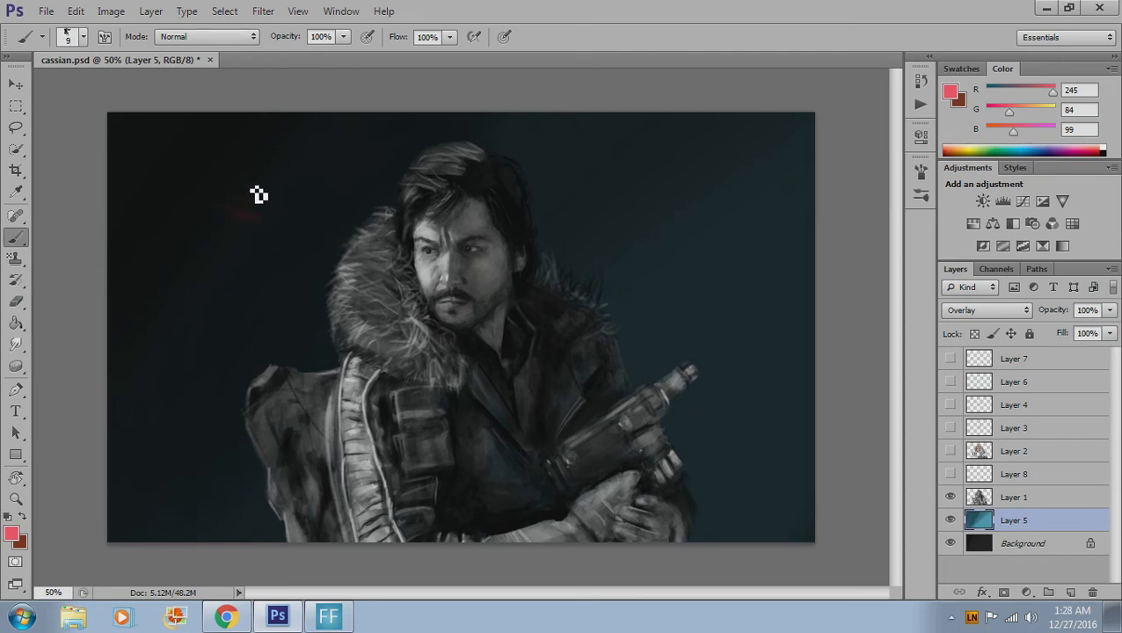
- Add a new layer directly above Layer 7
click(1011, 364)
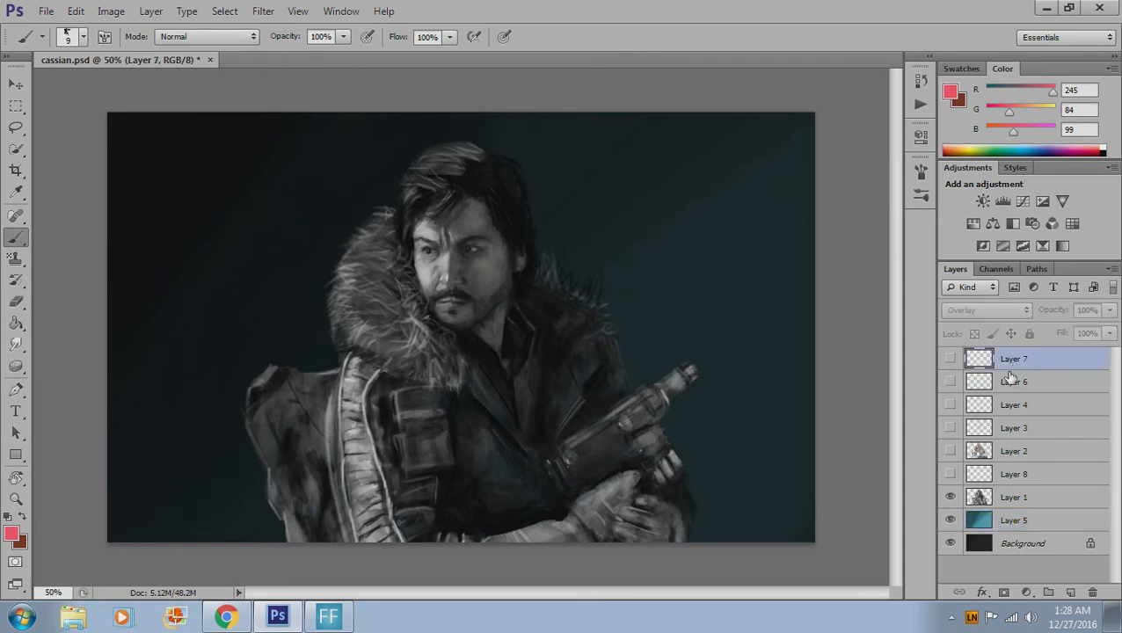
click(951, 358)
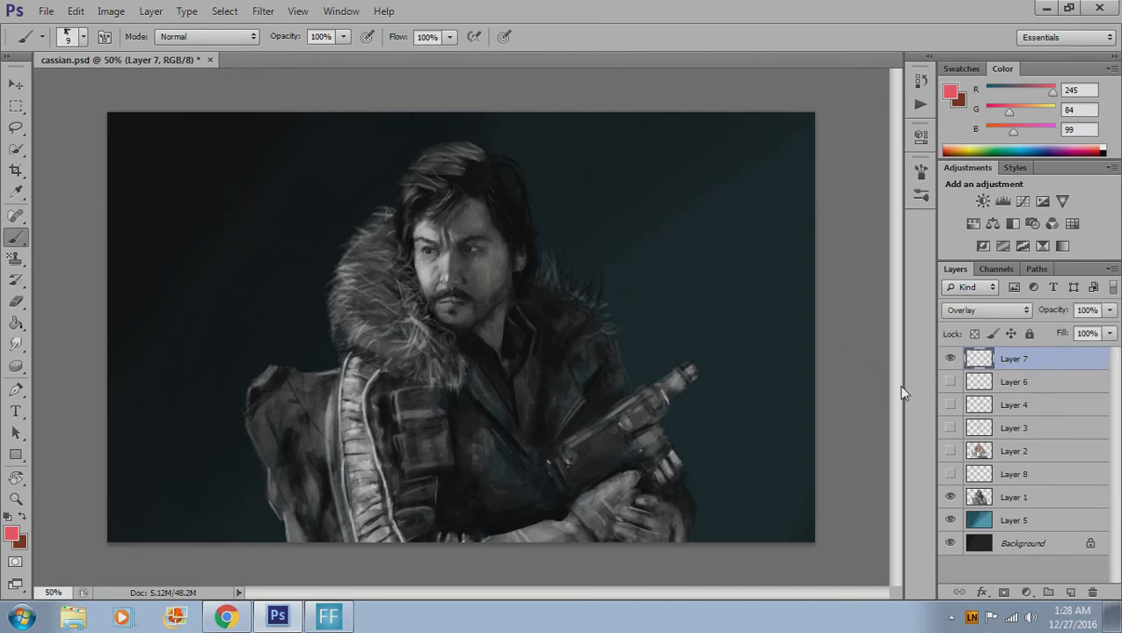
click(950, 358)
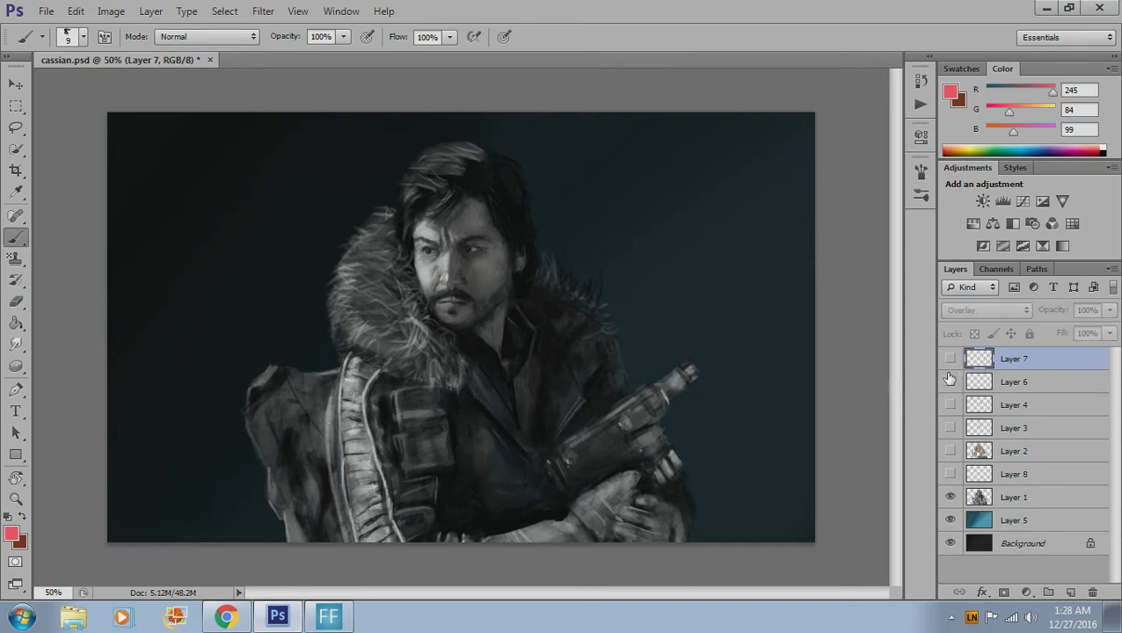
key(ctrl+shift+n)
key(Return)
drag(243, 167, 283, 222)
key(ctrl+alt+z)
key(ctrl+alt+z)
key(ctrl+alt+z)
- Draw a pink arrow in the dark upper-left background pointing down toward the man, and hand-letter "light" above it
drag(213, 160, 267, 207)
drag(227, 189, 268, 209)
drag(250, 157, 265, 207)
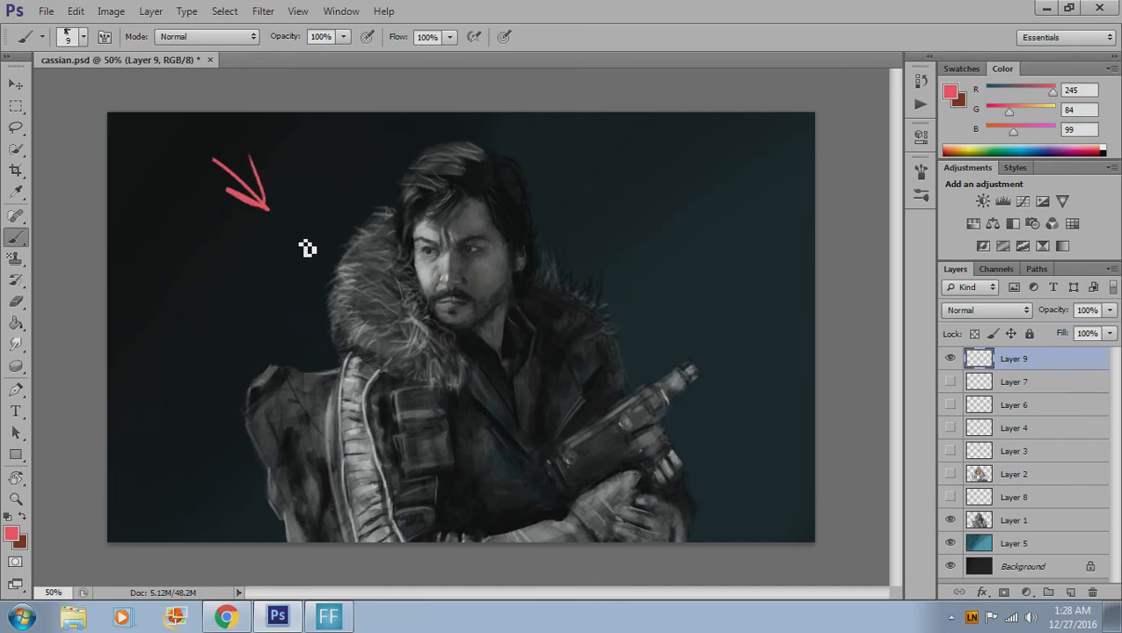
drag(183, 113, 185, 153)
mouse_move(193, 140)
mouse_down()
mouse_move(194, 153)
mouse_move(210, 143)
mouse_move(205, 166)
mouse_up()
drag(211, 122, 231, 162)
drag(221, 137, 241, 134)
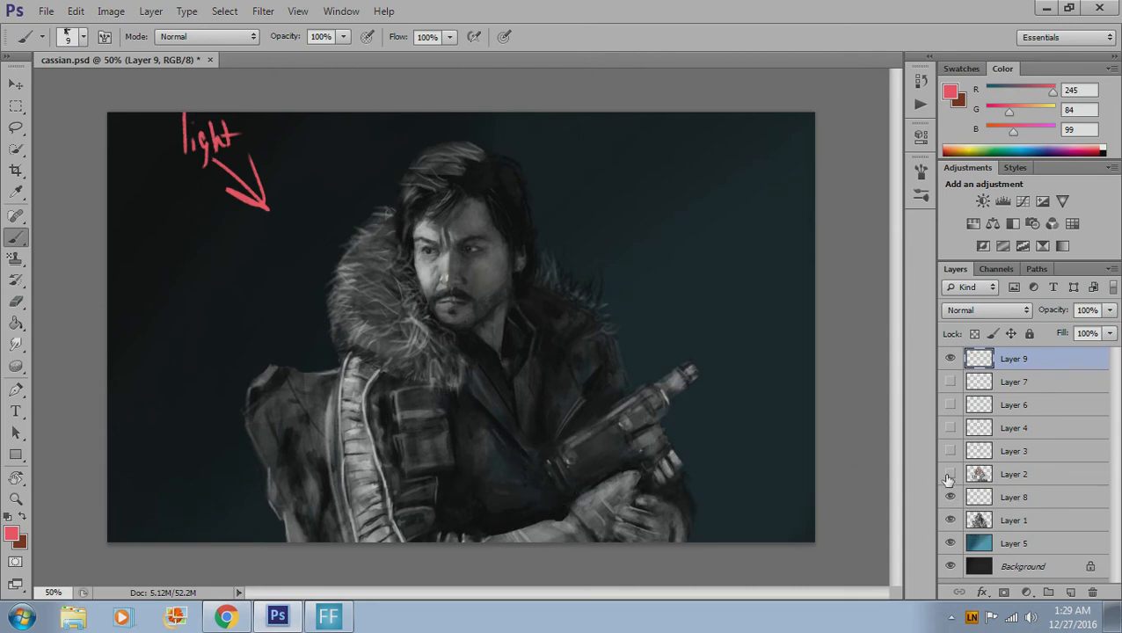
- Select and show Layer 3, comparing the painting with Layers 2 and 3 turned on and off
click(950, 475)
click(950, 475)
click(949, 452)
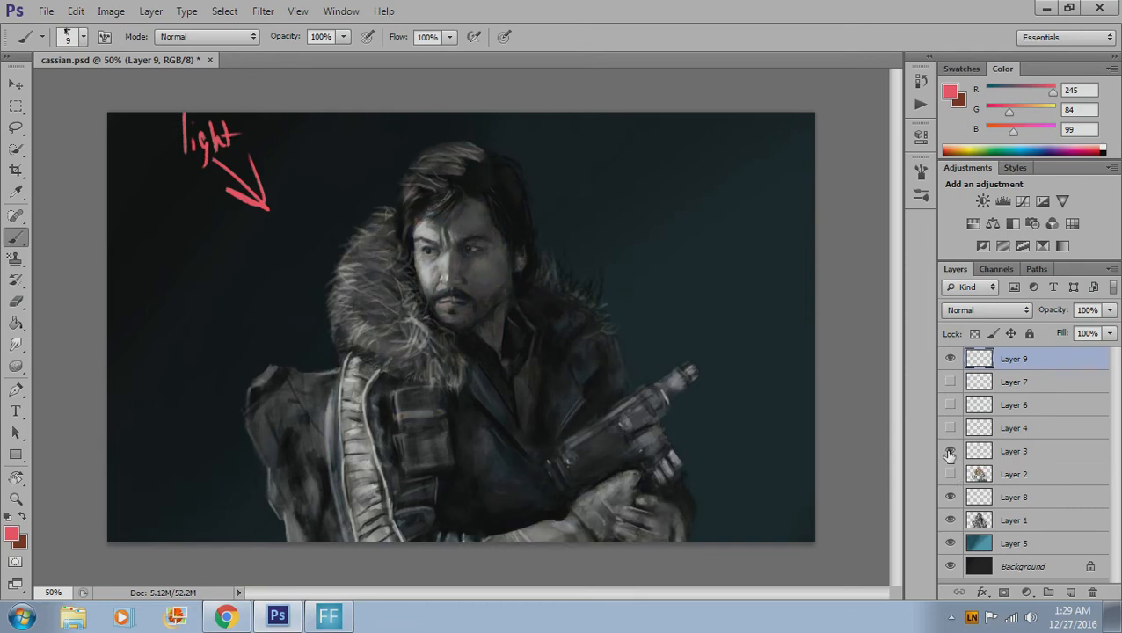
click(950, 451)
click(949, 452)
click(1010, 455)
click(949, 451)
click(950, 451)
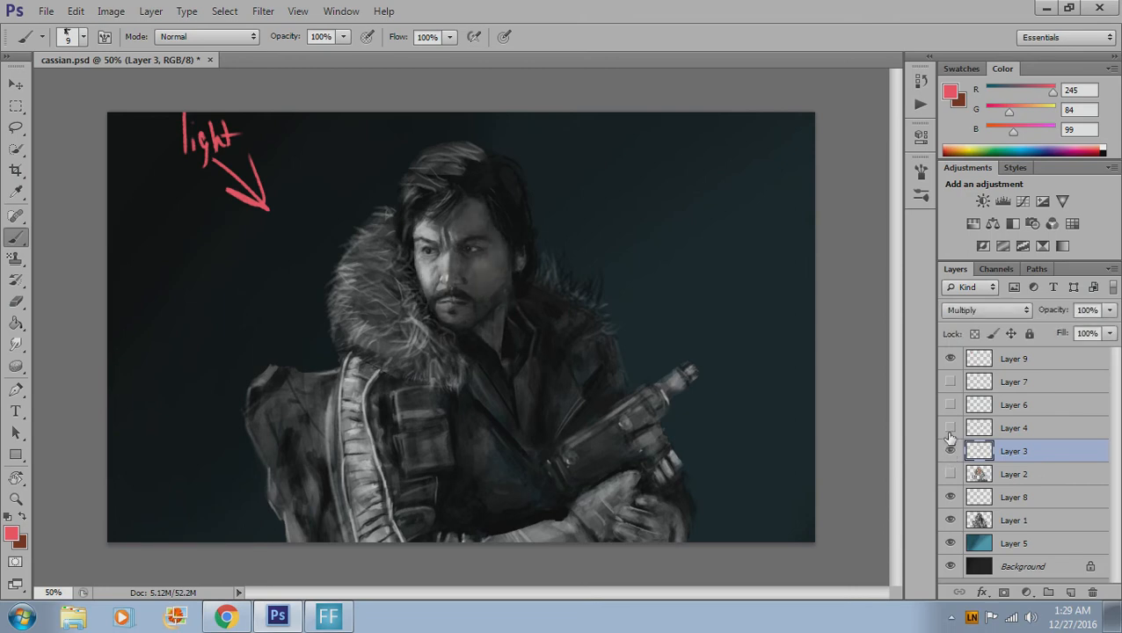
- Compare the painting with and without the Multiply shading on Layer 3
click(1009, 429)
click(947, 431)
click(1008, 453)
click(950, 451)
click(952, 451)
click(951, 451)
click(952, 451)
- Select Layer 4 and make it visible
click(1018, 431)
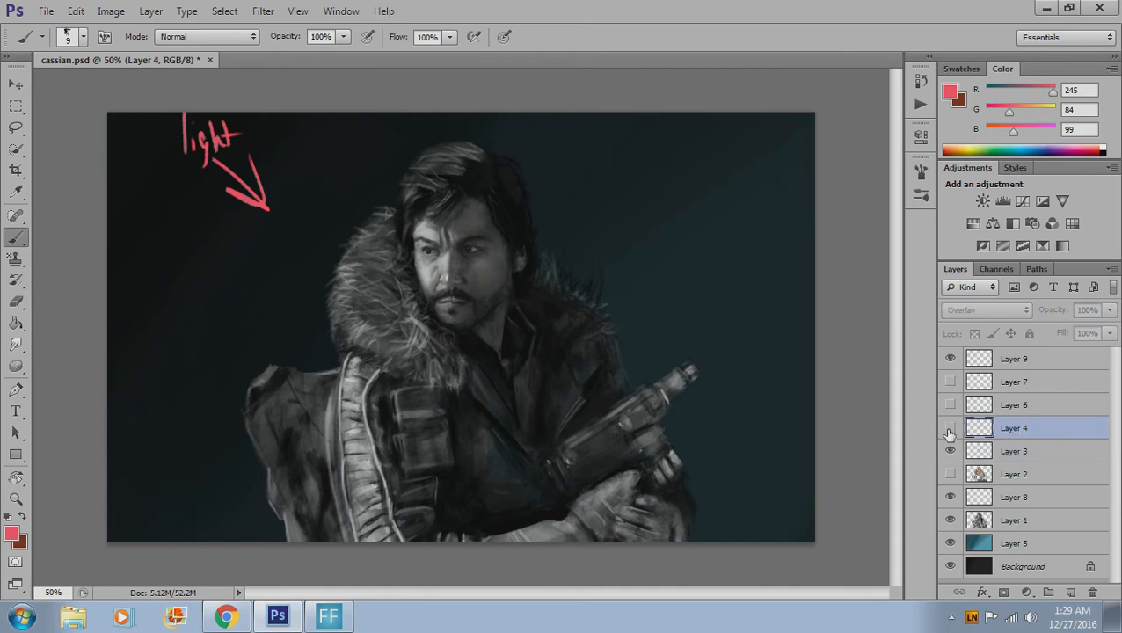
click(950, 429)
click(951, 431)
- Examine what Layer 6 and Layer 7 each add by selecting them and switching their visibility on and off
click(1027, 406)
click(950, 405)
click(952, 406)
click(1035, 382)
click(951, 383)
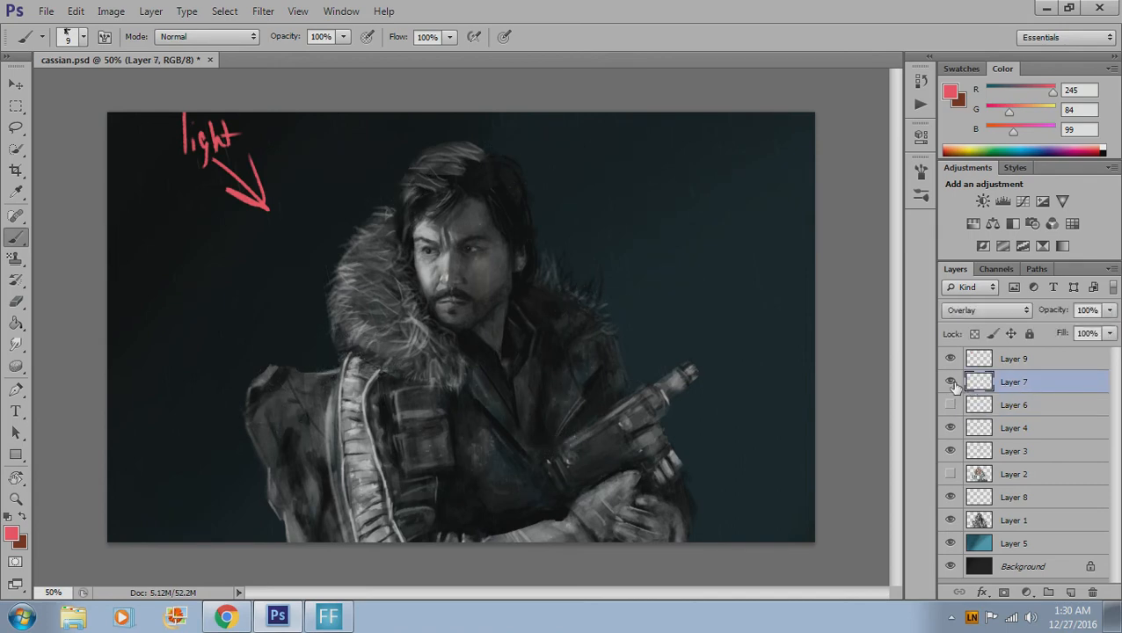
click(950, 383)
- Select Layer 9 and set its blend mode to Overlay
click(967, 360)
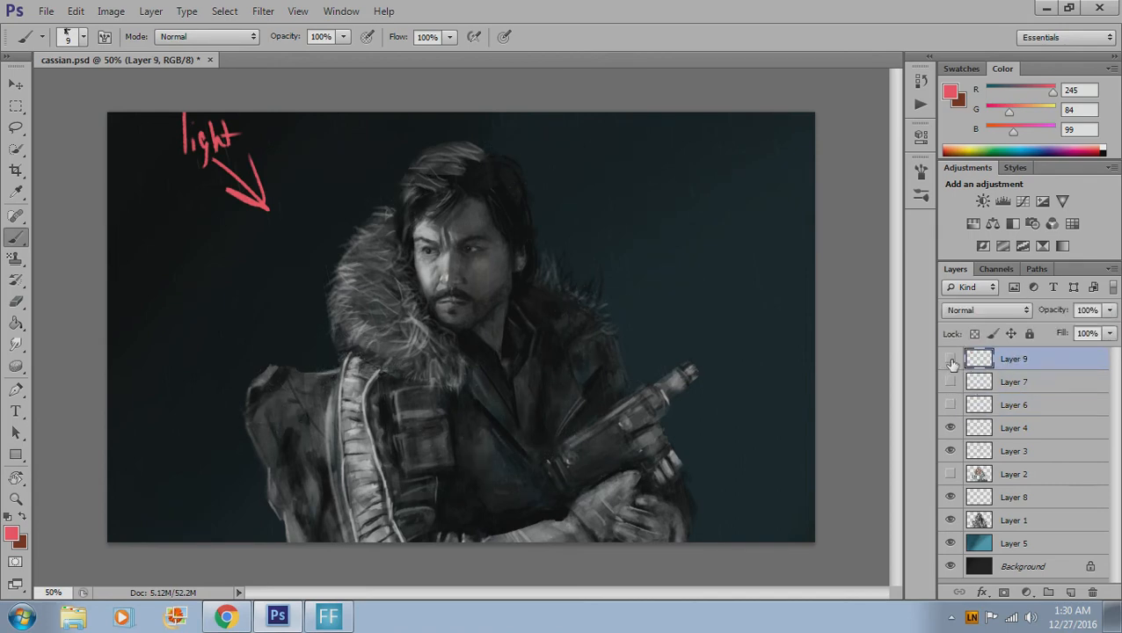
click(950, 361)
click(950, 360)
click(985, 309)
click(965, 204)
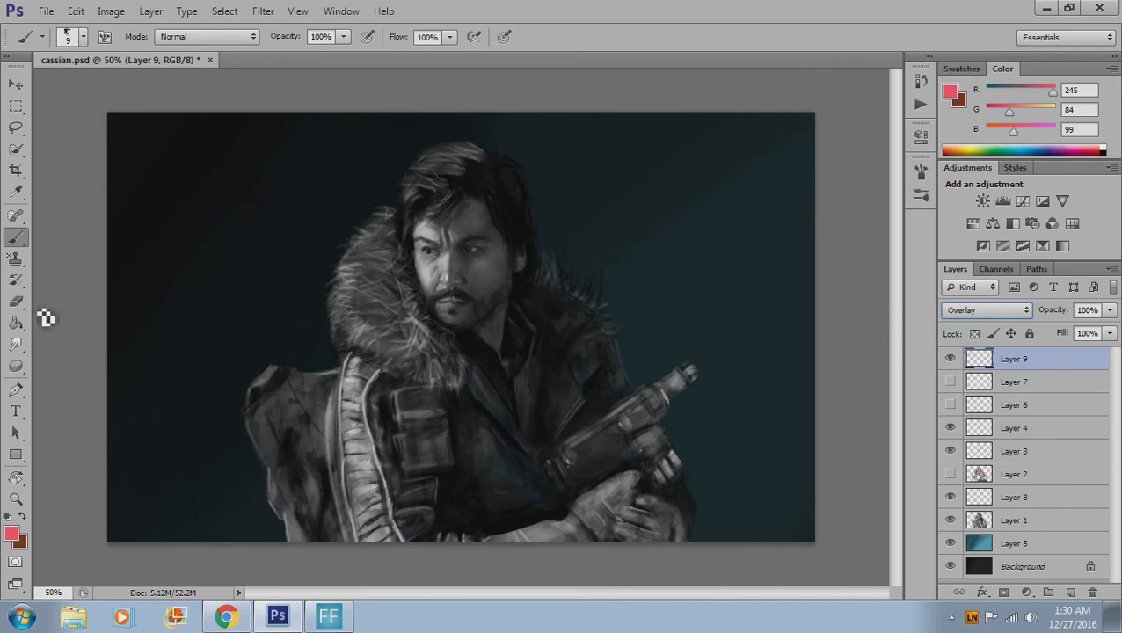
- Set the foreground colour to dark red 601000 for the Brush
click(950, 89)
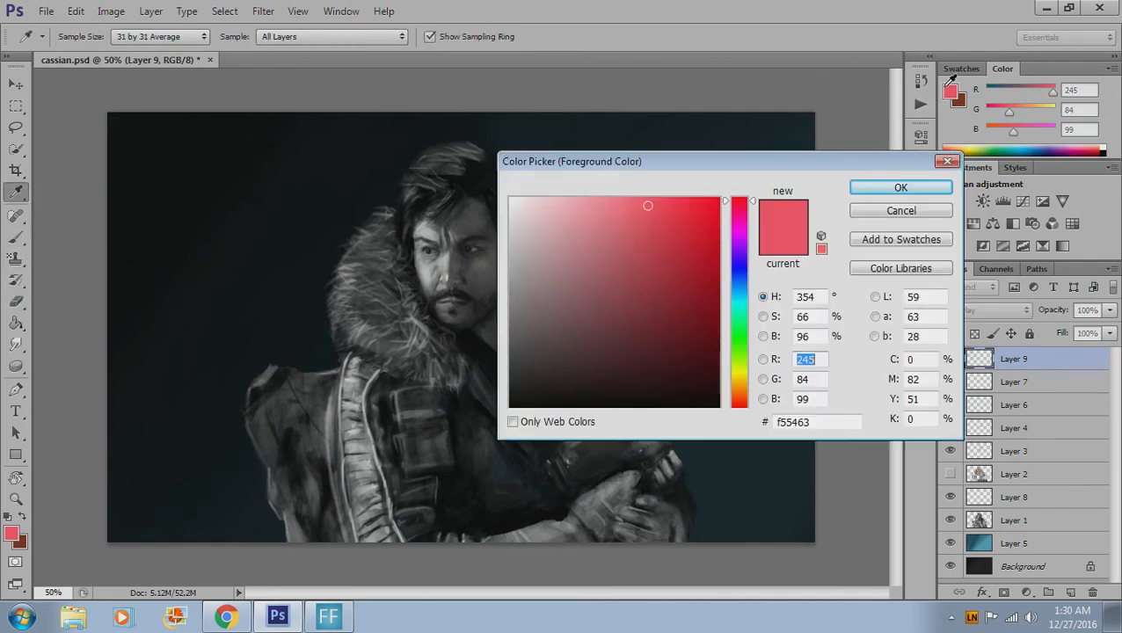
click(900, 212)
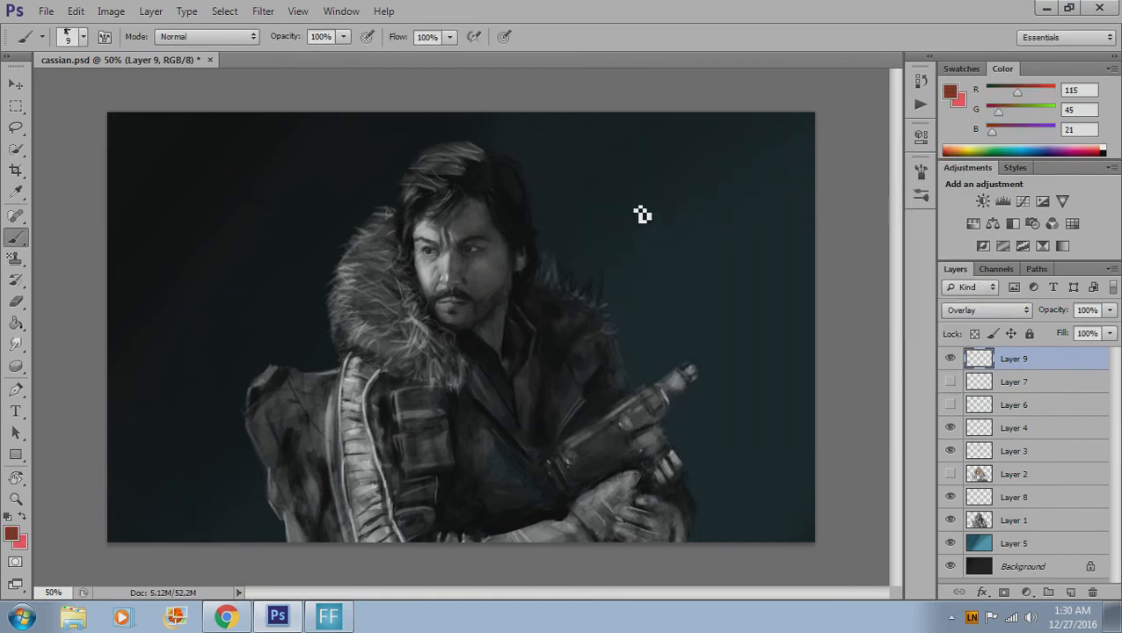
click(951, 93)
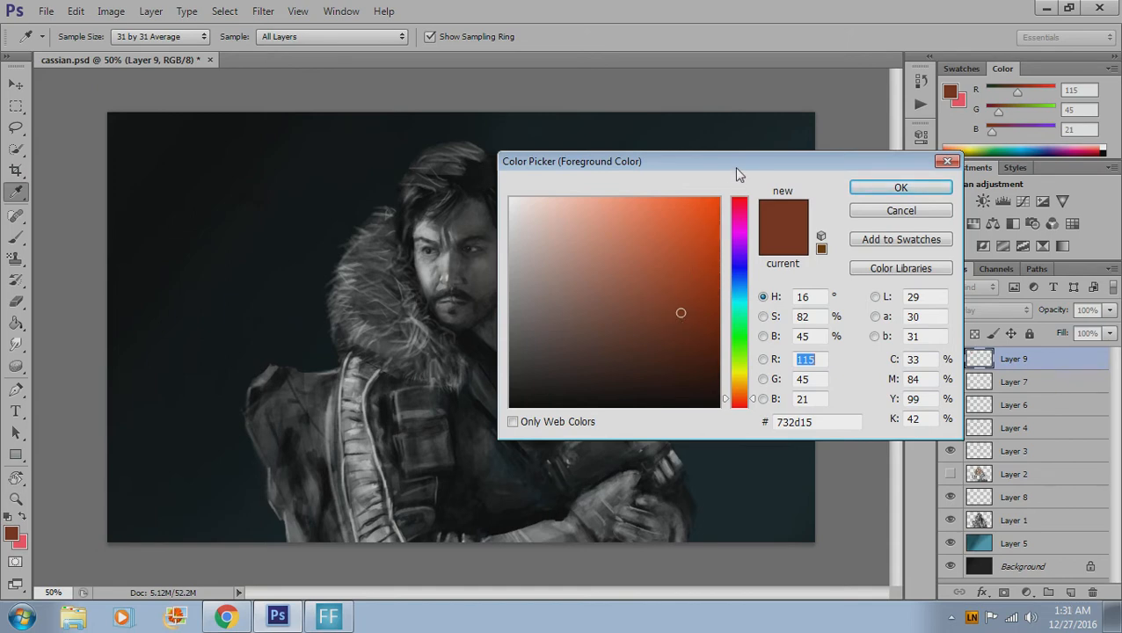
drag(741, 170, 776, 171)
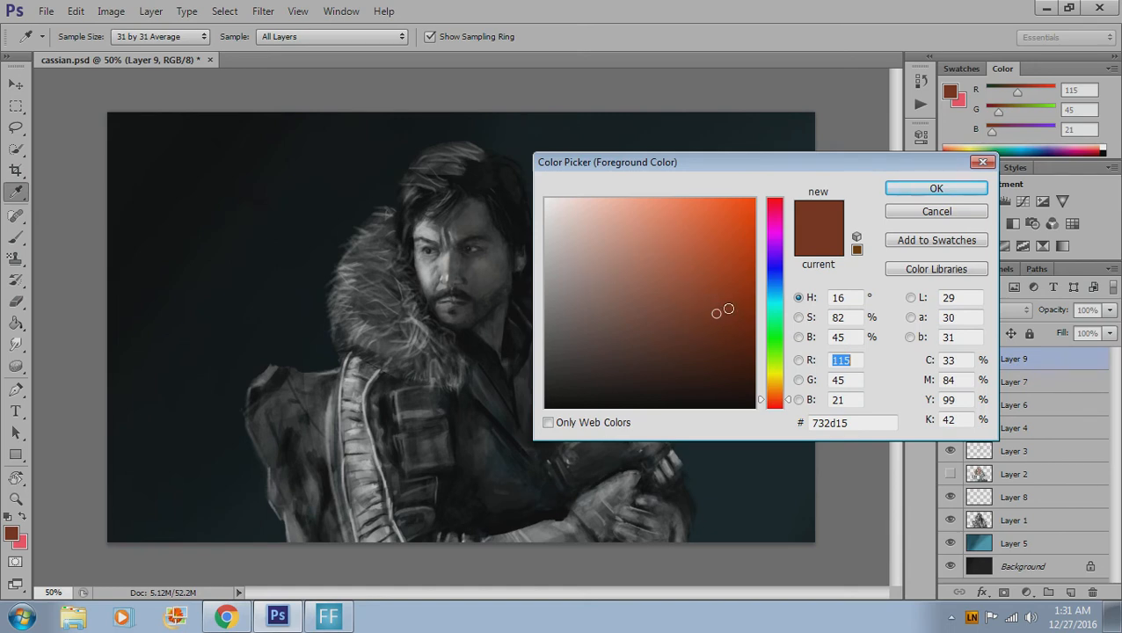
drag(728, 309, 753, 329)
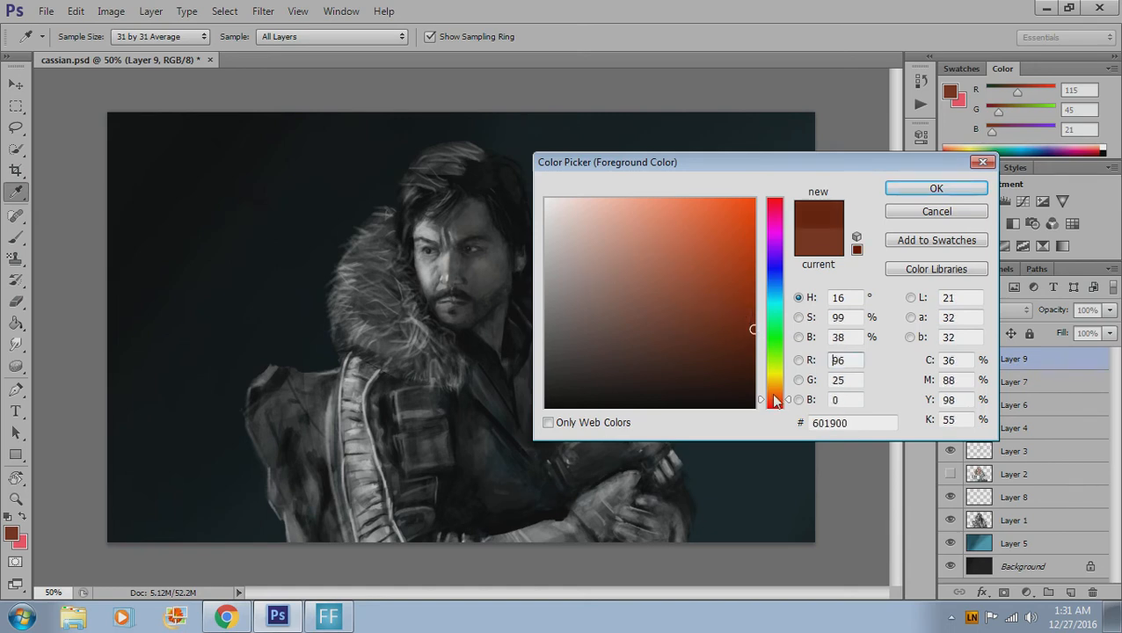
drag(777, 401, 777, 403)
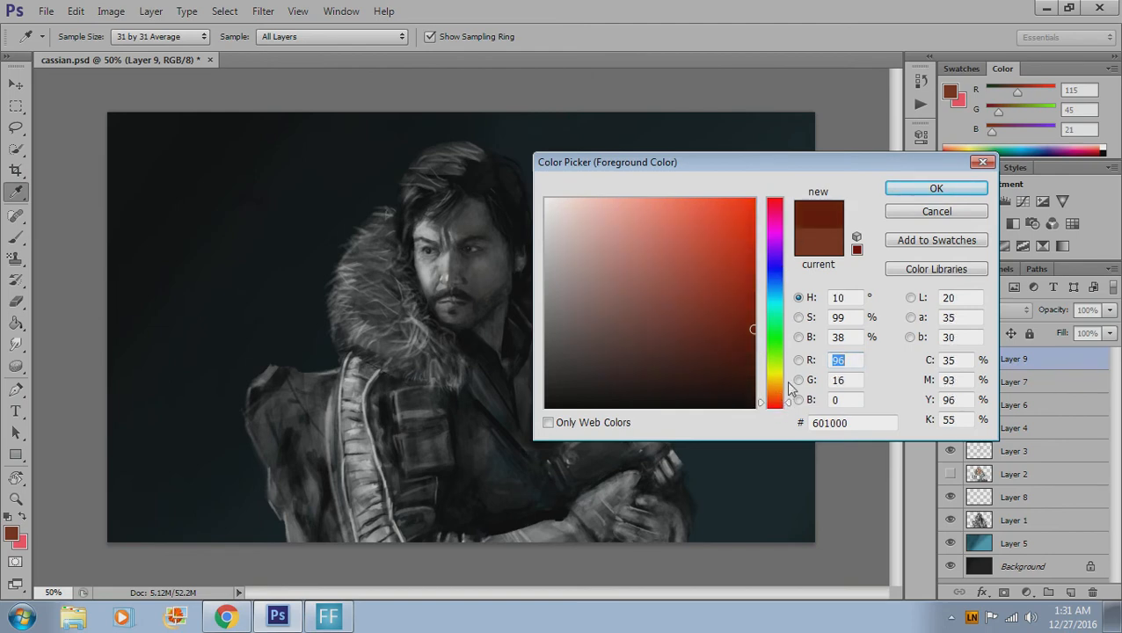
click(937, 189)
key(b)
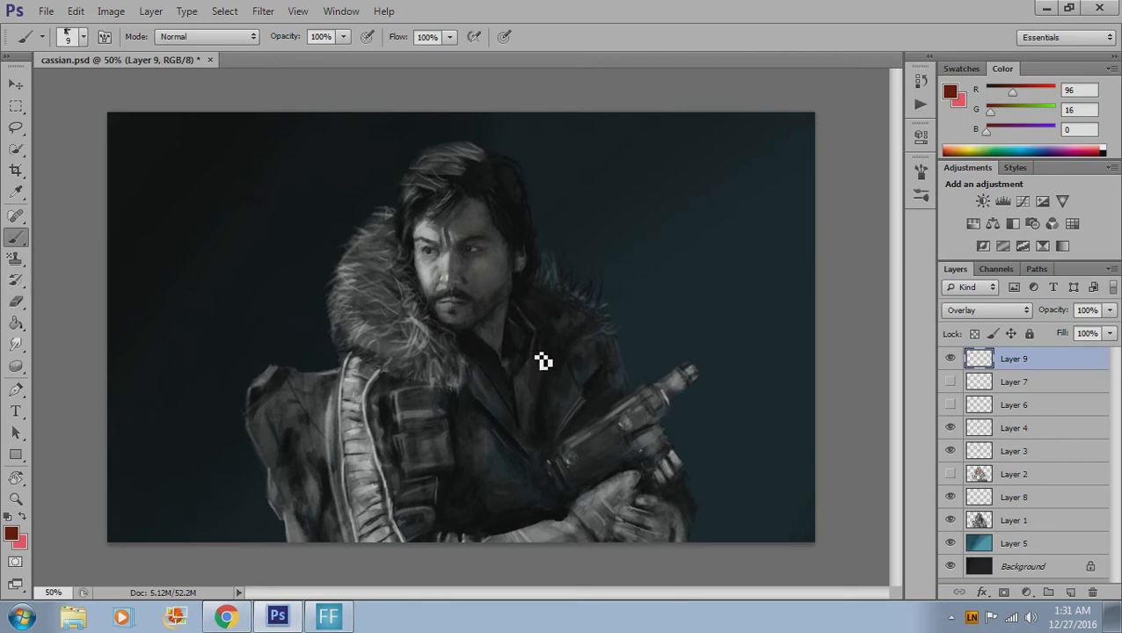
- Enlarge the brush to 70 and paint the dark red over the man's face and neck on Layer 9
key(bracketright)
key(bracketright)
key(bracketright)
key(bracketright)
key(bracketright)
key(bracketright)
key(bracketright)
key(bracketright)
key(bracketright)
key(bracketright)
key(bracketright)
mouse_move(473, 220)
mouse_down()
mouse_move(480, 246)
mouse_move(478, 205)
mouse_move(454, 228)
mouse_move(428, 224)
mouse_move(463, 209)
mouse_move(431, 253)
mouse_move(426, 230)
mouse_move(453, 315)
mouse_move(492, 317)
mouse_up()
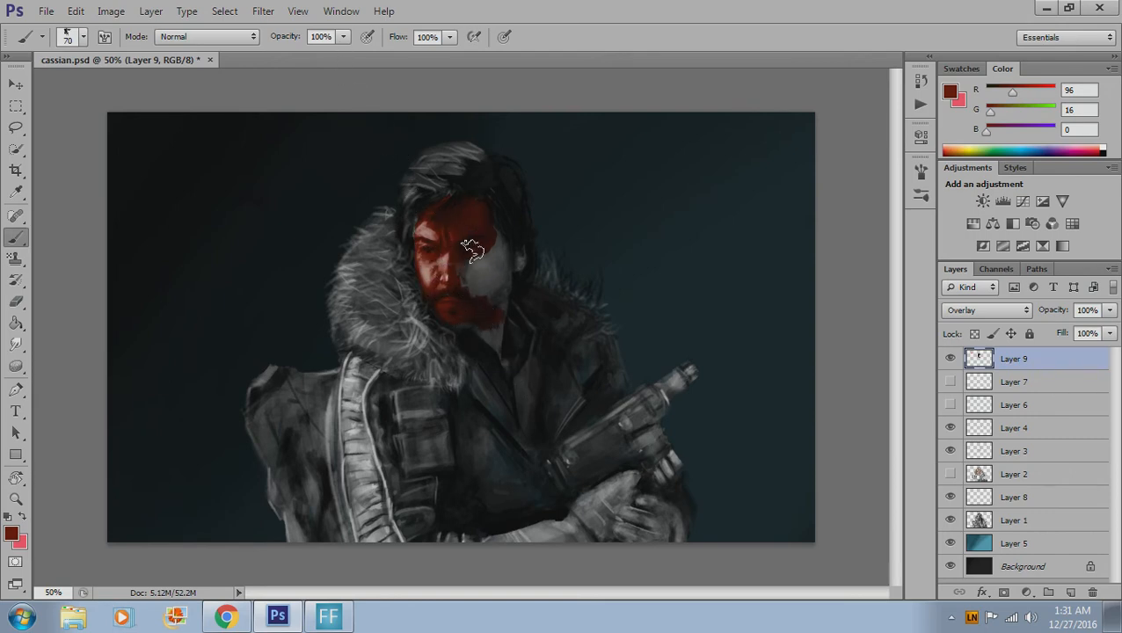
mouse_move(457, 230)
mouse_down()
mouse_move(490, 259)
mouse_move(504, 238)
mouse_move(519, 263)
mouse_up()
drag(501, 305, 502, 356)
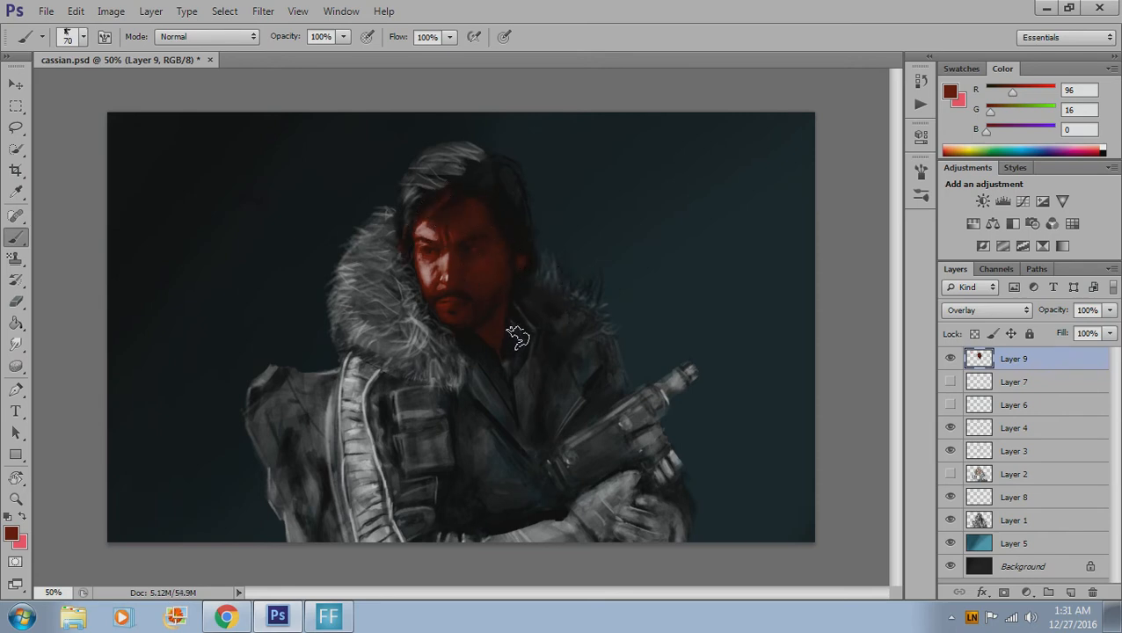
- Set the foreground colour to light pink eec3bb
click(951, 94)
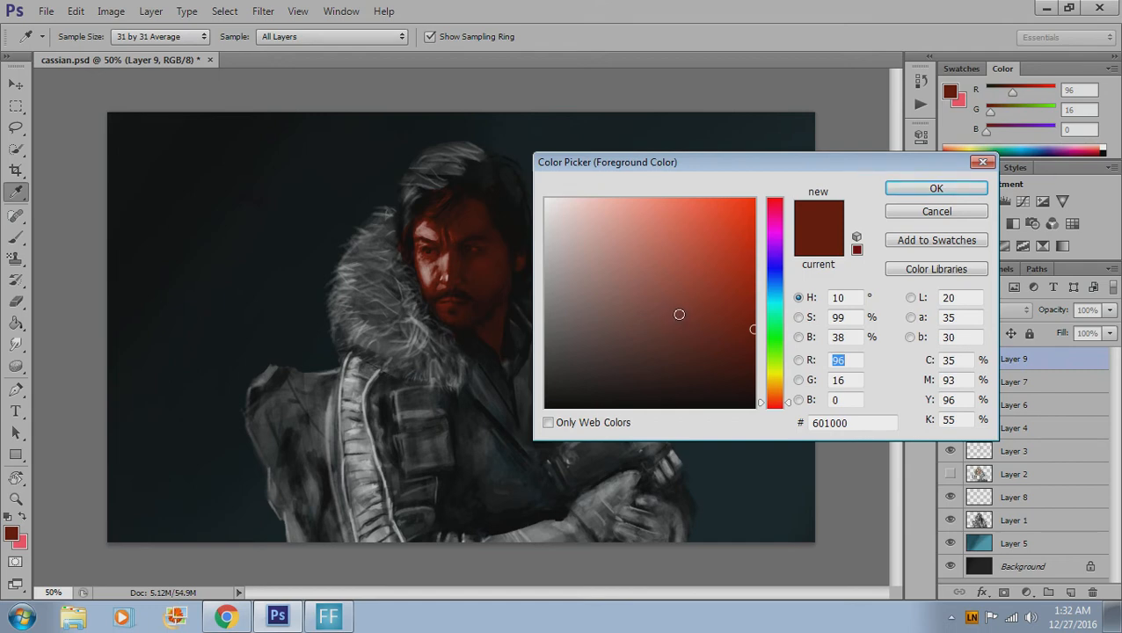
mouse_move(650, 268)
mouse_down()
mouse_move(608, 226)
mouse_move(605, 204)
mouse_move(590, 212)
mouse_up()
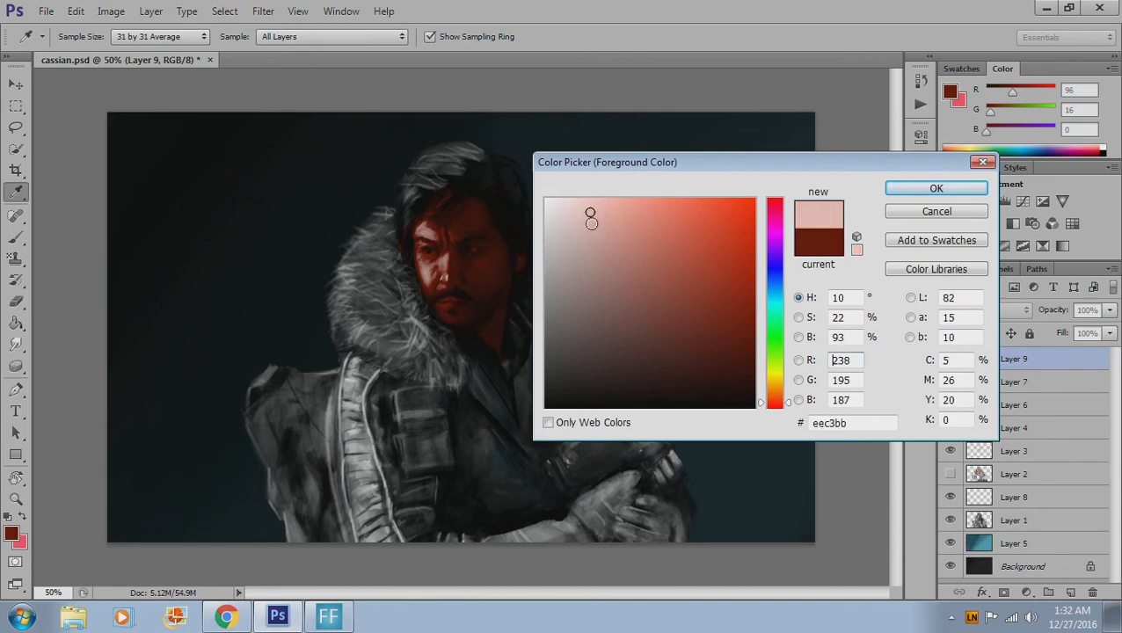
click(909, 193)
- Paint the light pink over the man's face on Layer 9 with the Brush at 40% opacity
key(b)
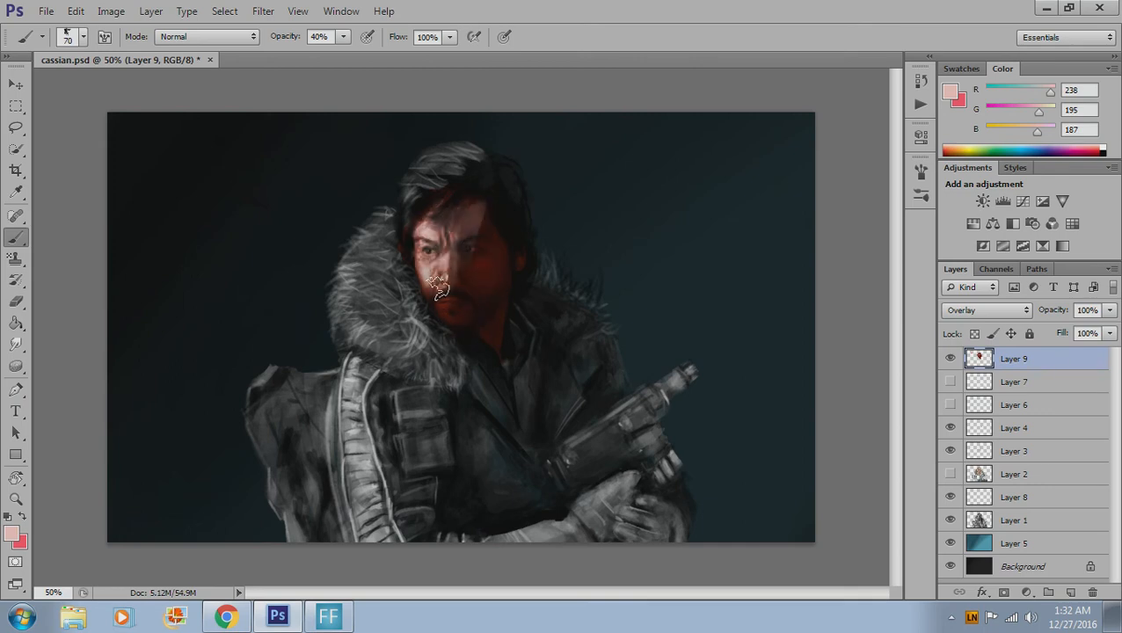
mouse_move(439, 289)
mouse_down()
mouse_move(483, 322)
mouse_move(468, 262)
mouse_move(485, 298)
mouse_move(500, 278)
mouse_up()
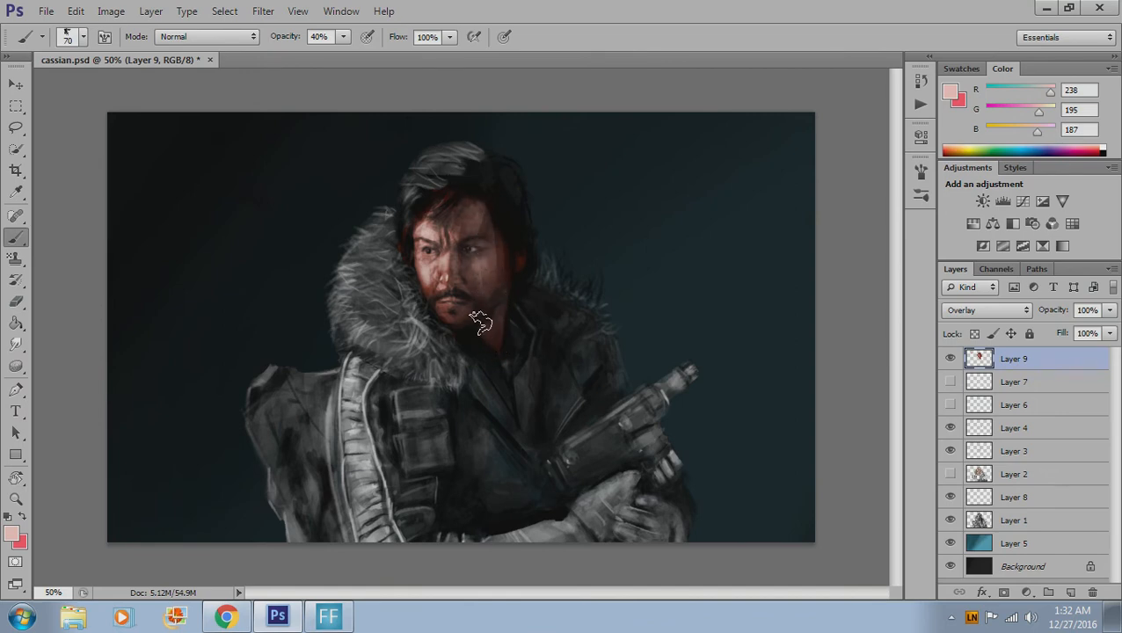
mouse_move(490, 265)
mouse_down()
mouse_move(480, 340)
mouse_move(499, 309)
mouse_move(499, 256)
mouse_up()
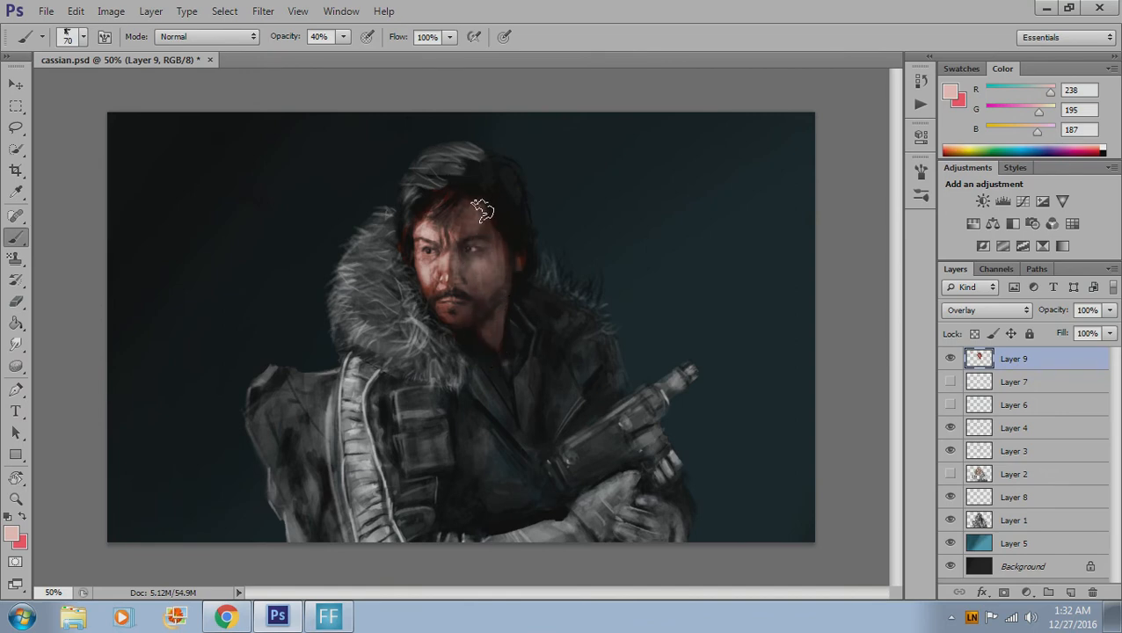
drag(428, 242, 427, 281)
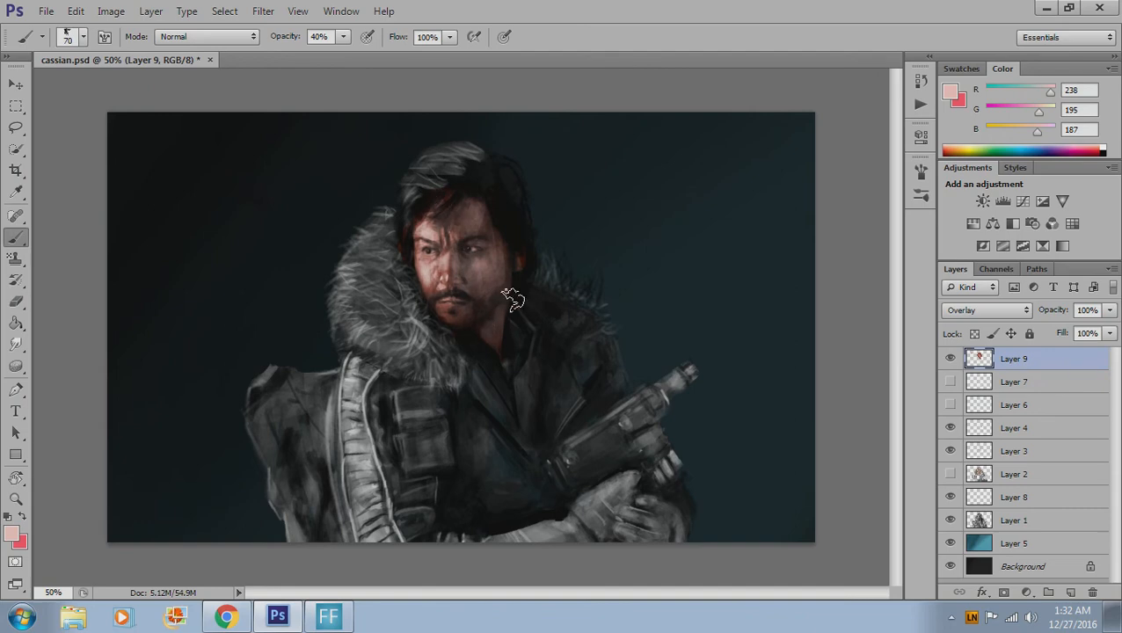
- Undo the latest light pink strokes on the shadowed side of the face
key(ctrl+z)
key(ctrl+alt+z)
key(ctrl+alt+z)
key(ctrl+alt+z)
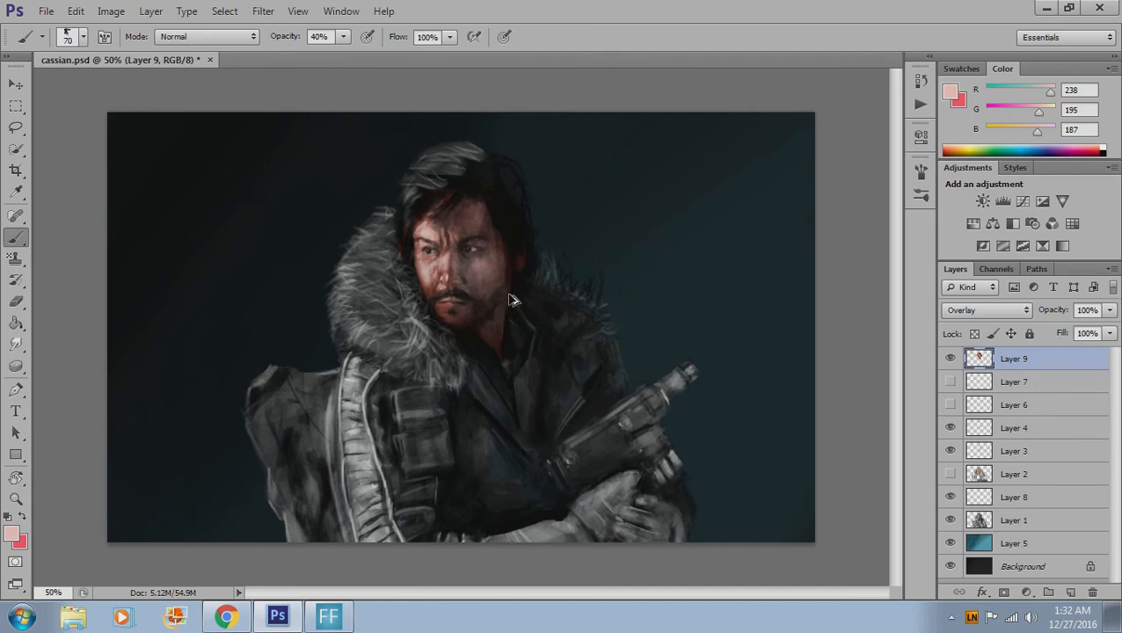
key(ctrl+alt+z)
key(ctrl+alt+z)
key(ctrl+alt+z)
key(ctrl+alt+z)
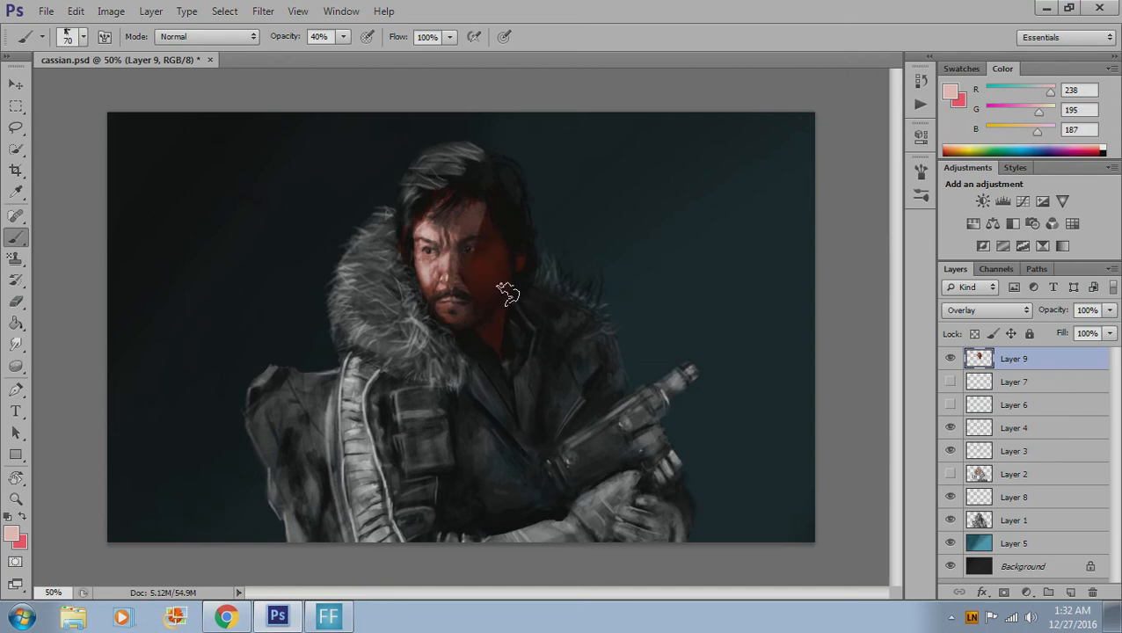
- Lower the brush opacity to 30% and repaint the shadowed side of the face and neck with light pink
mouse_move(477, 261)
mouse_down()
mouse_move(485, 313)
mouse_move(486, 279)
mouse_up()
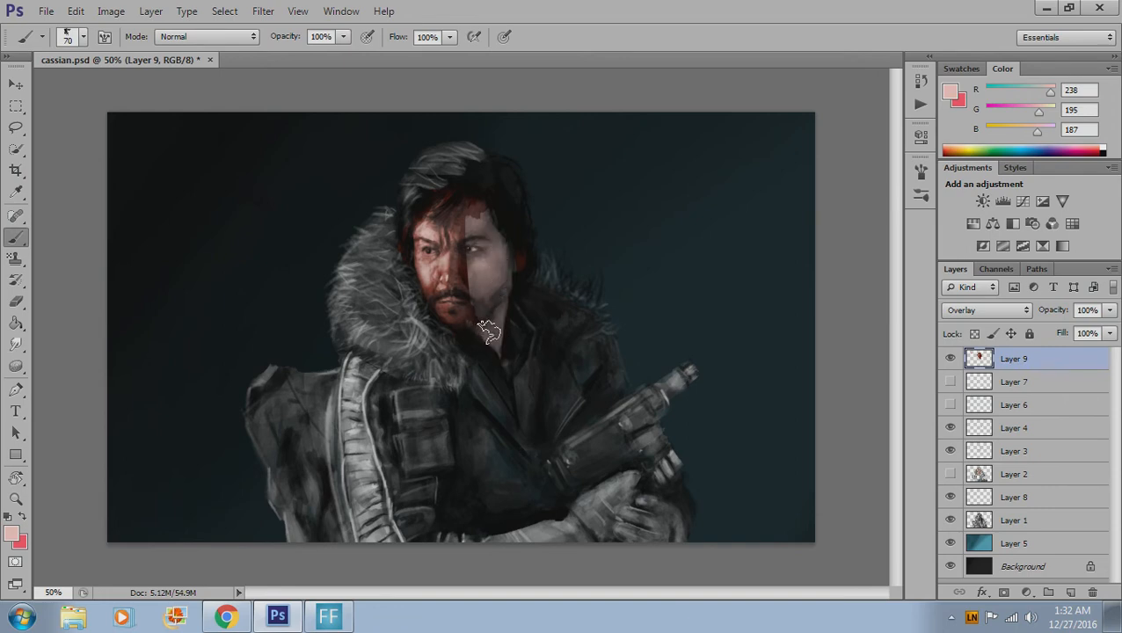
key(ctrl+alt+z)
key(3)
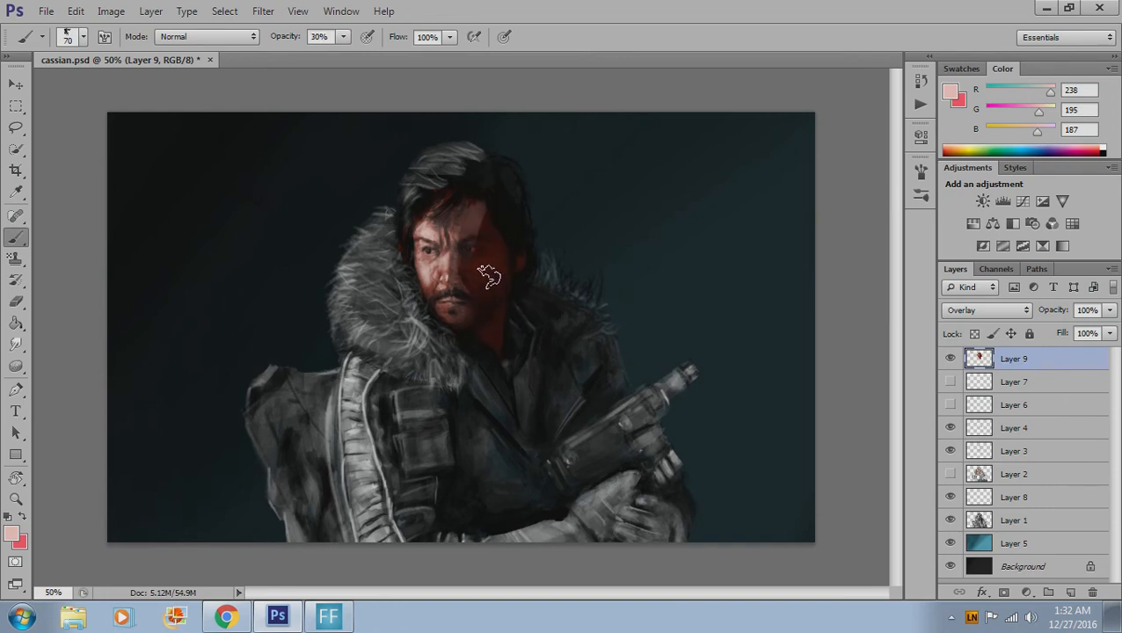
drag(475, 225, 475, 282)
key(ctrl+z)
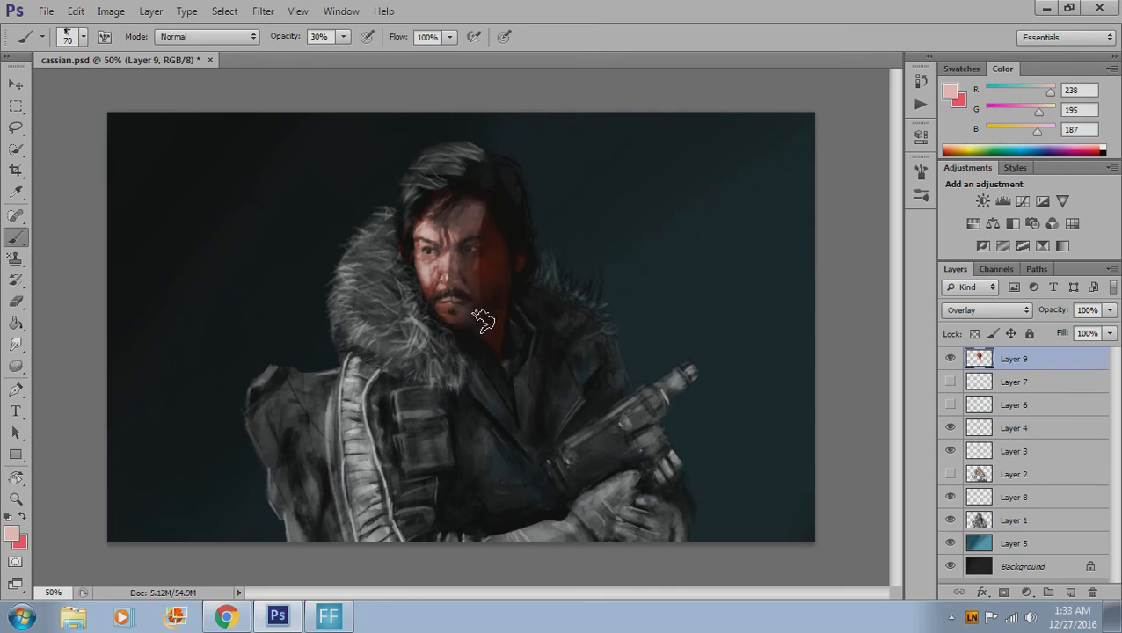
drag(484, 242, 483, 266)
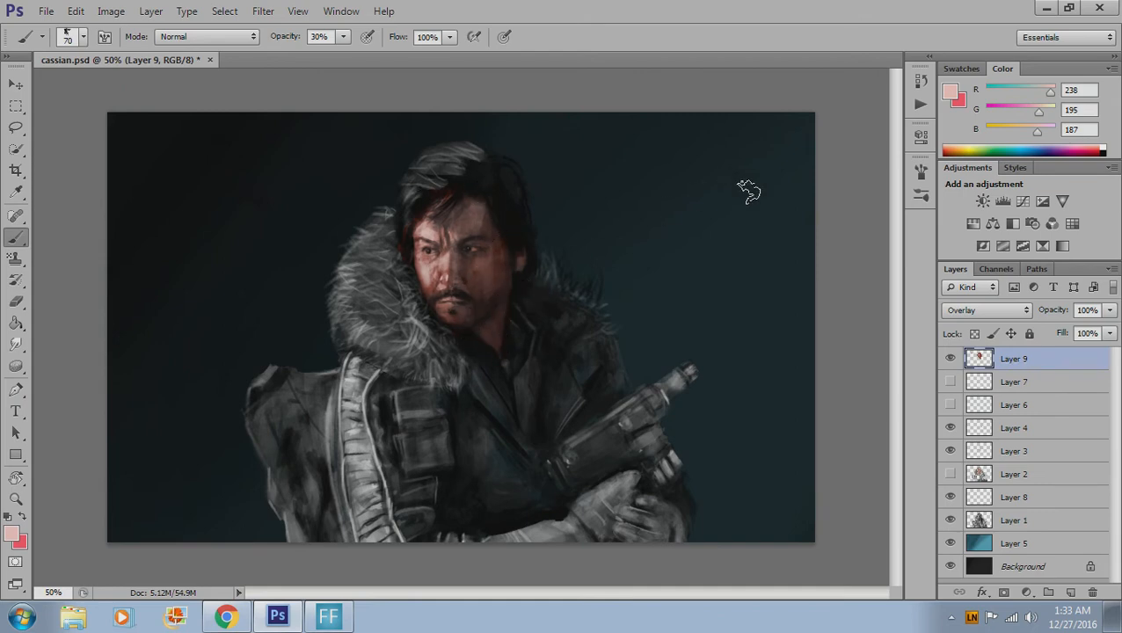
- Set the foreground colour to light cyan bef7ff
click(951, 95)
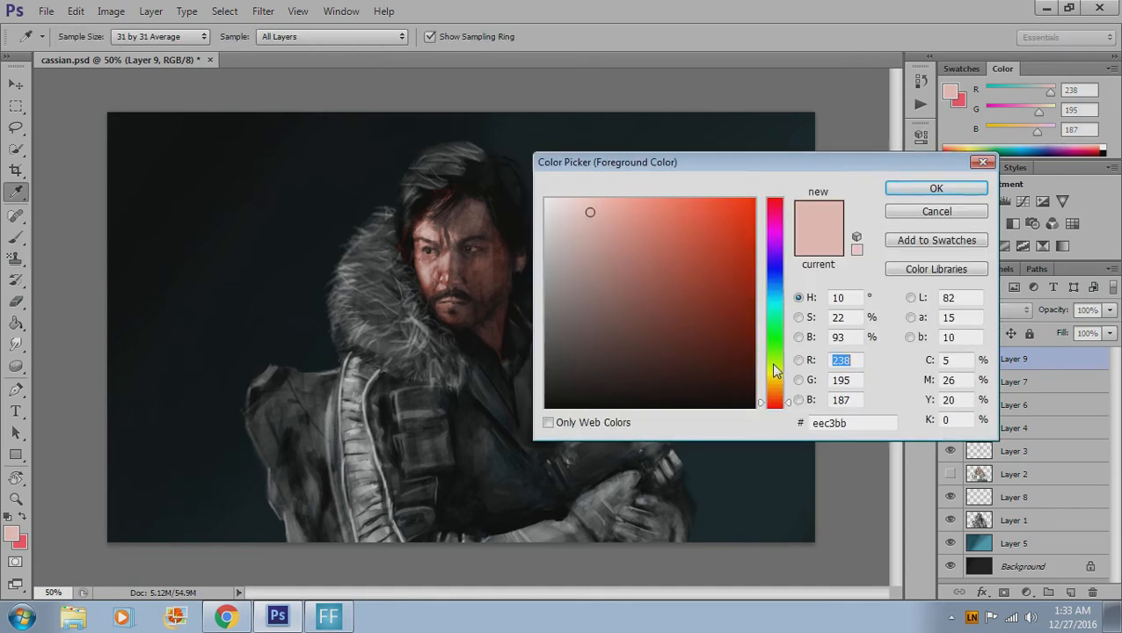
drag(773, 363, 778, 300)
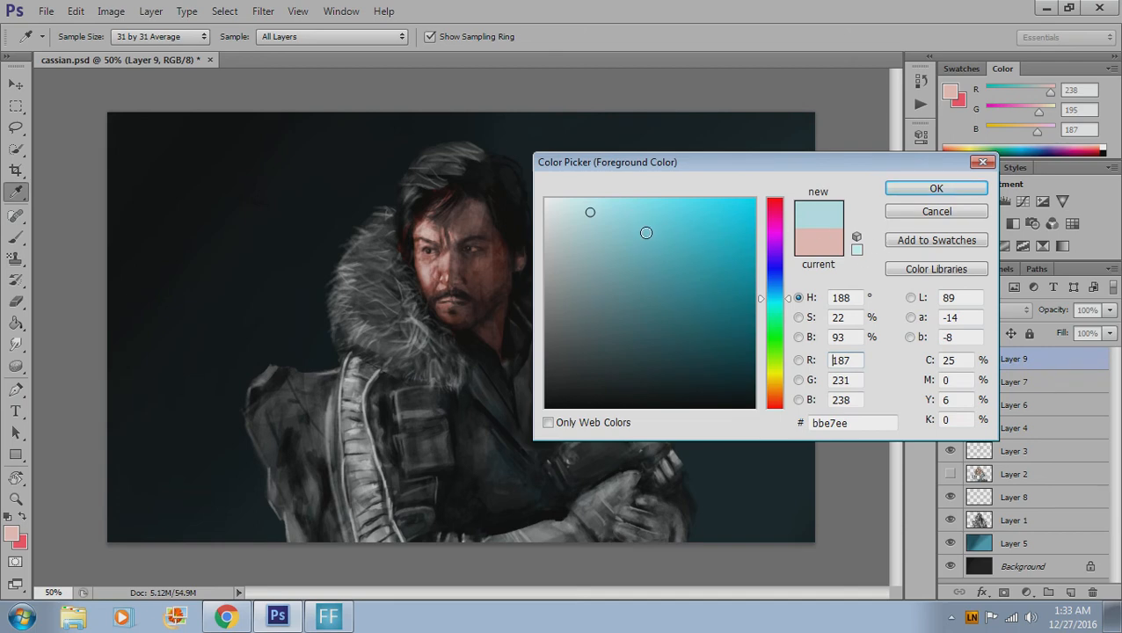
drag(600, 223, 597, 189)
click(891, 187)
- Brush the light cyan over the man's face on Layer 9 at 20% opacity to mute the red
key(b)
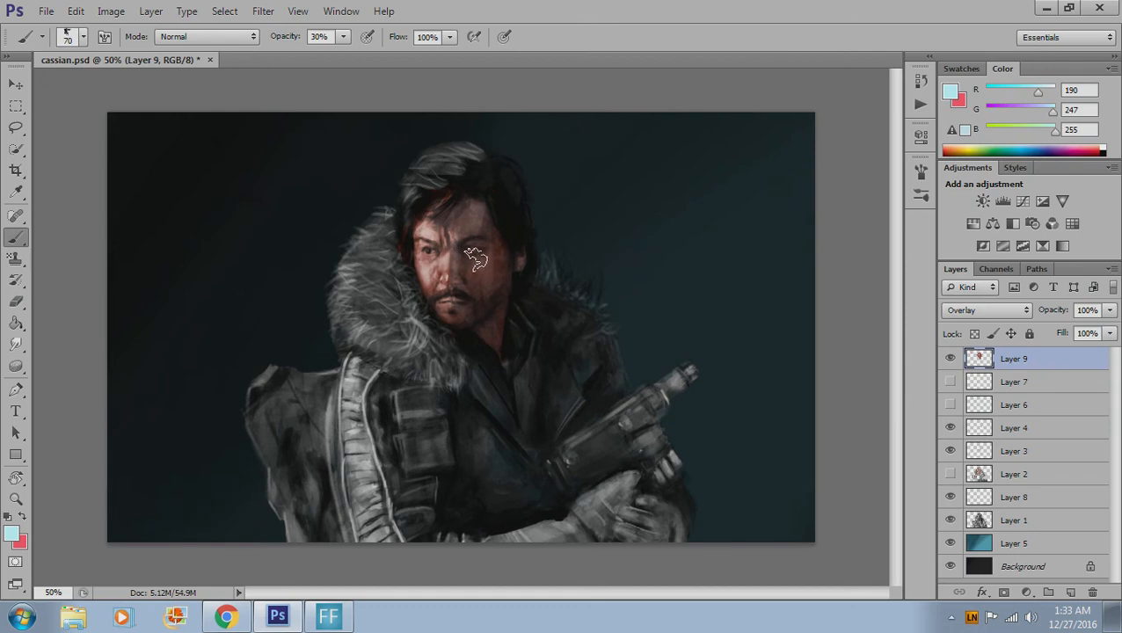
key(2)
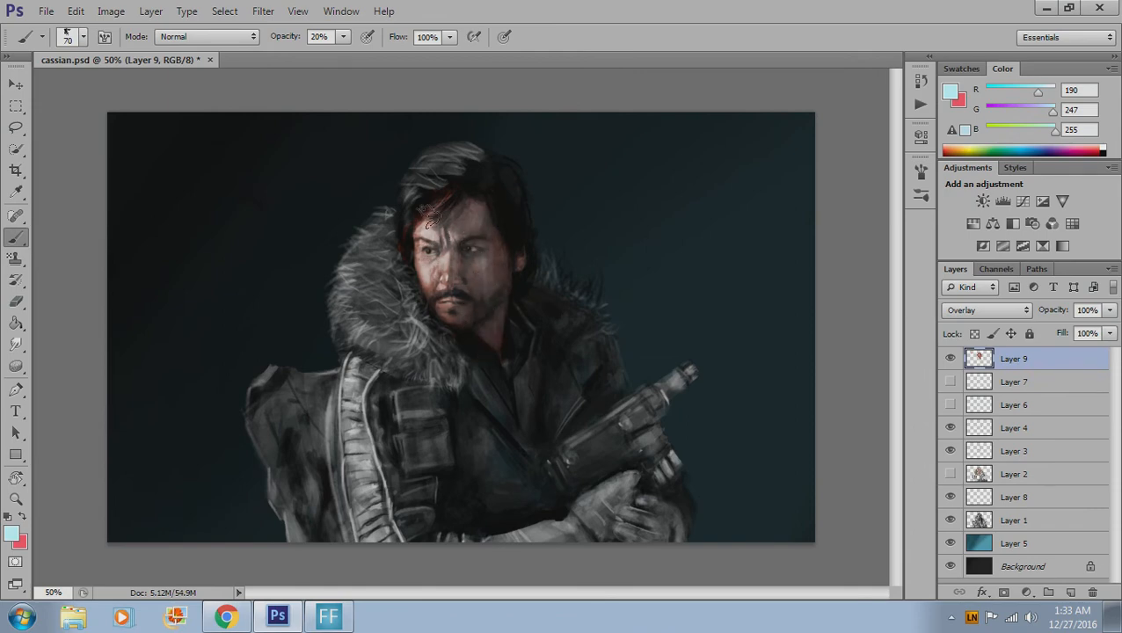
drag(437, 199, 432, 283)
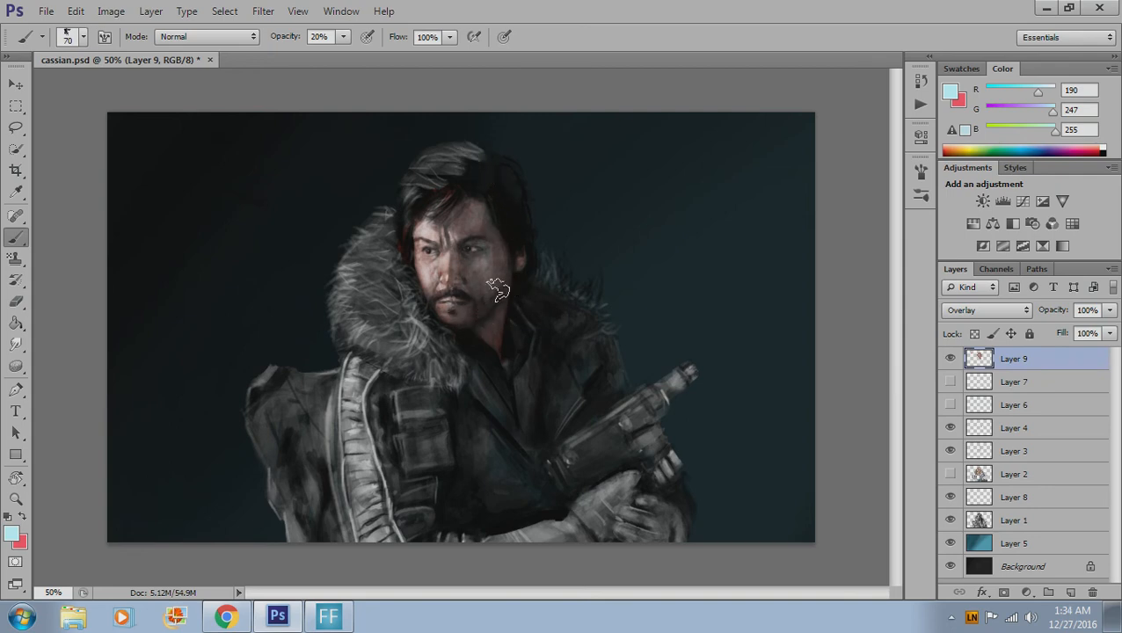
- Set the foreground colour to peach ffd6be and brush it over the face on Layer 9 at 20% opacity
click(950, 94)
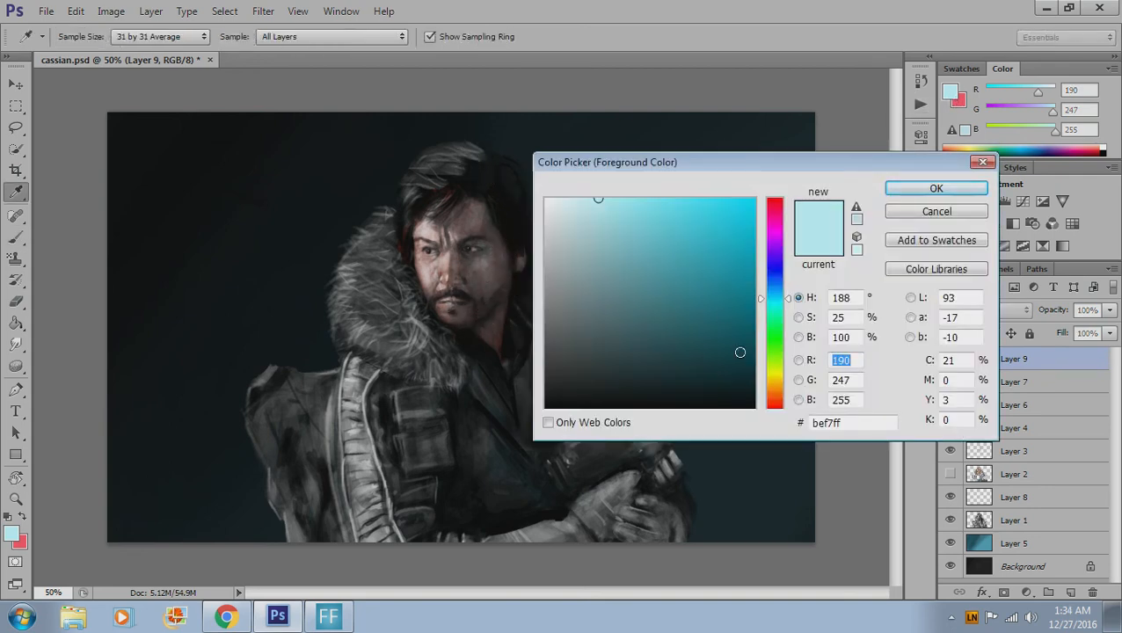
drag(777, 372, 778, 395)
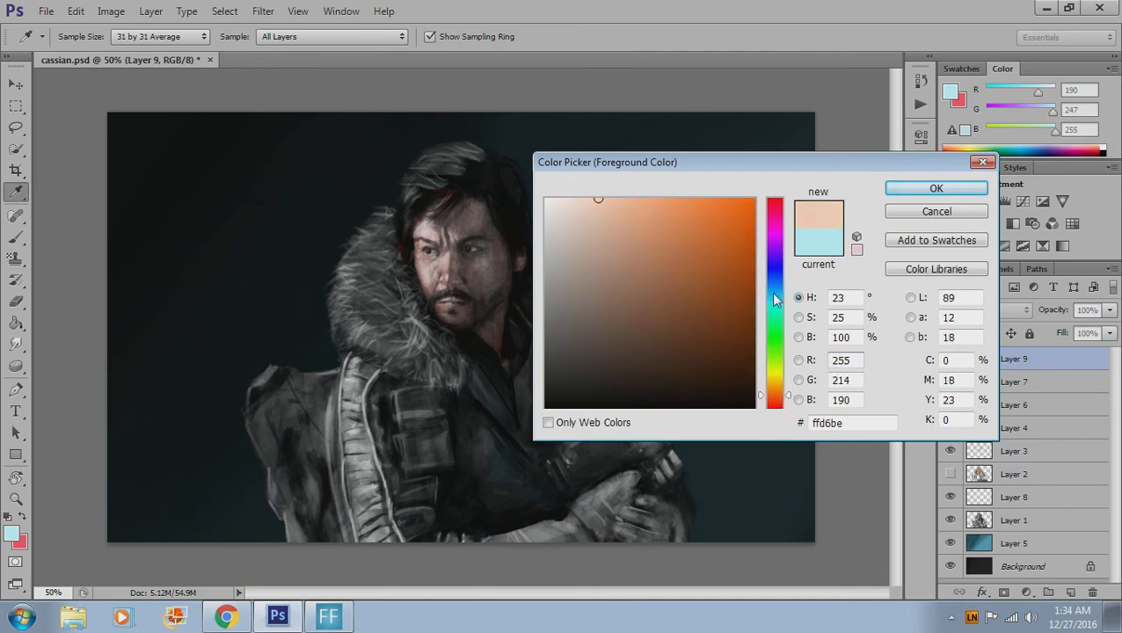
click(932, 190)
key(b)
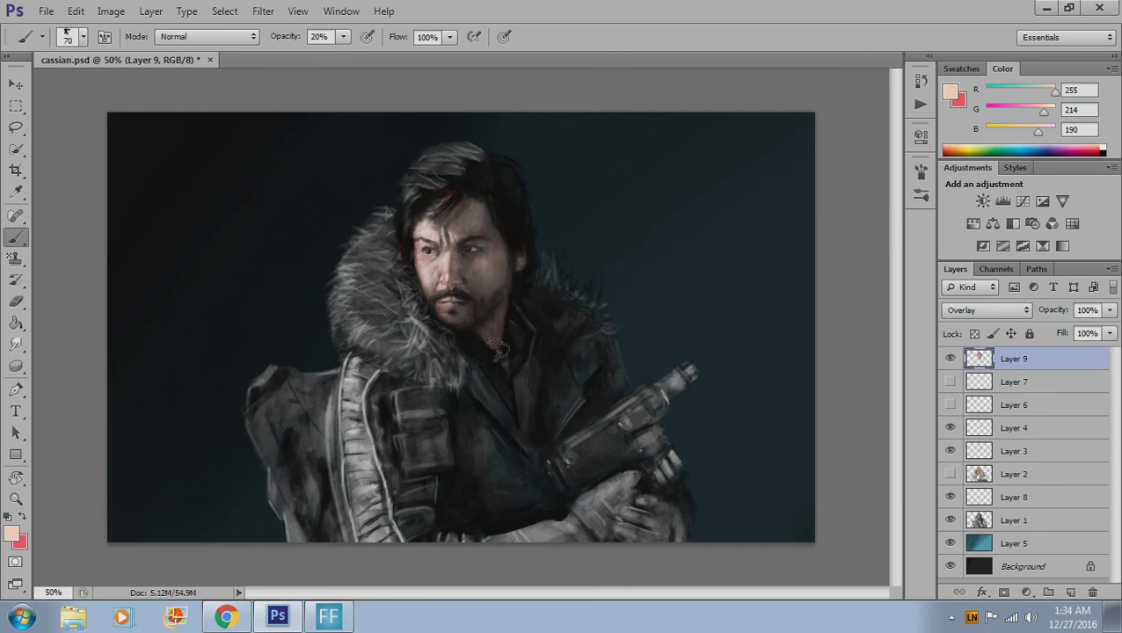
drag(422, 249, 423, 277)
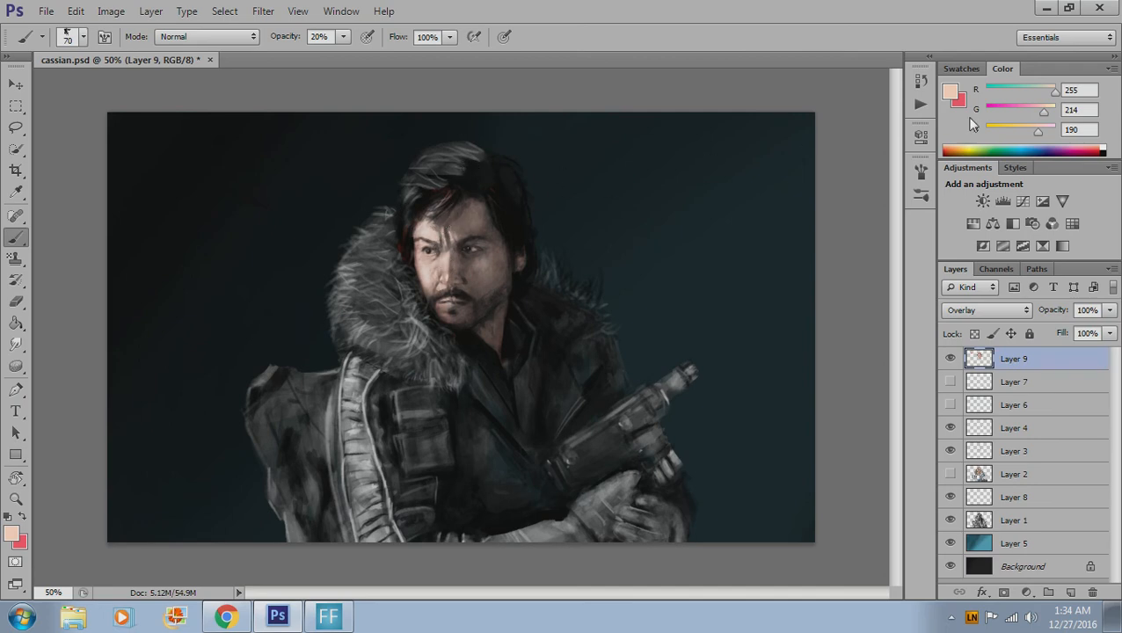
- Set the foreground colour to dark brown 381602
click(951, 91)
drag(699, 337, 749, 362)
click(936, 188)
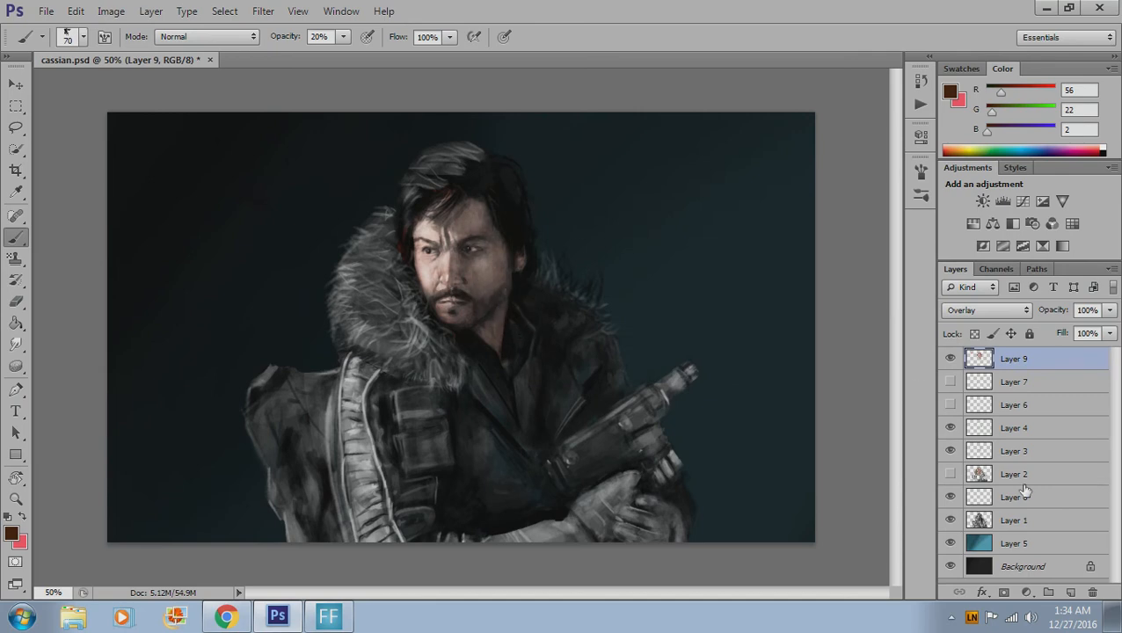
- Create Layer 10 above Layer 9 and set its blend mode to Multiply
key(ctrl+shift+n)
key(Return)
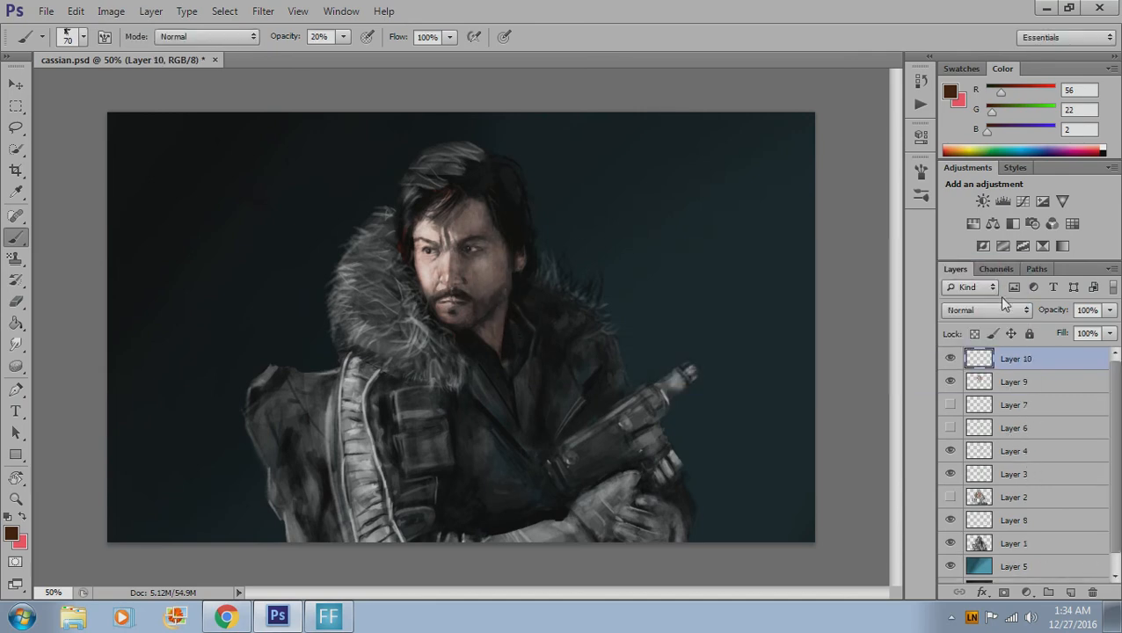
click(1002, 309)
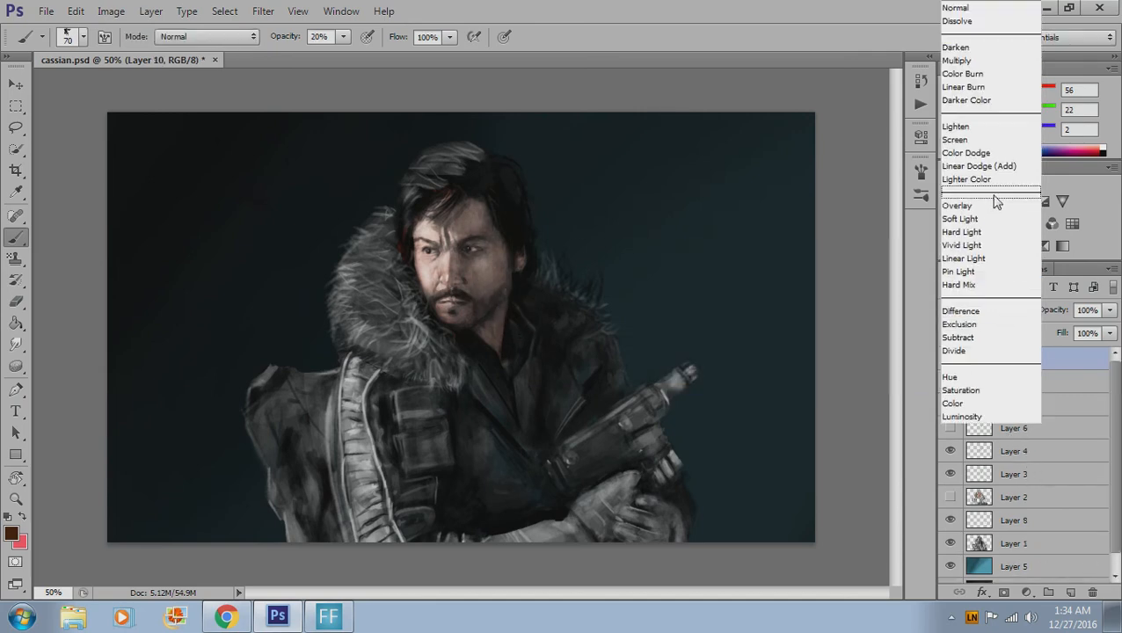
click(967, 62)
- Try the dark brown on the shadowed side of the face, undo it, and set the brush opacity to 50%
mouse_move(489, 249)
mouse_down()
mouse_move(490, 284)
mouse_move(505, 289)
mouse_up()
mouse_move(484, 219)
mouse_down()
mouse_move(489, 283)
mouse_move(503, 294)
mouse_up()
key(ctrl+z)
key(5)
- Try a lighter brown, RGB 83, 42, 18, on the shadowed side of the face at 60% brush opacity
click(950, 92)
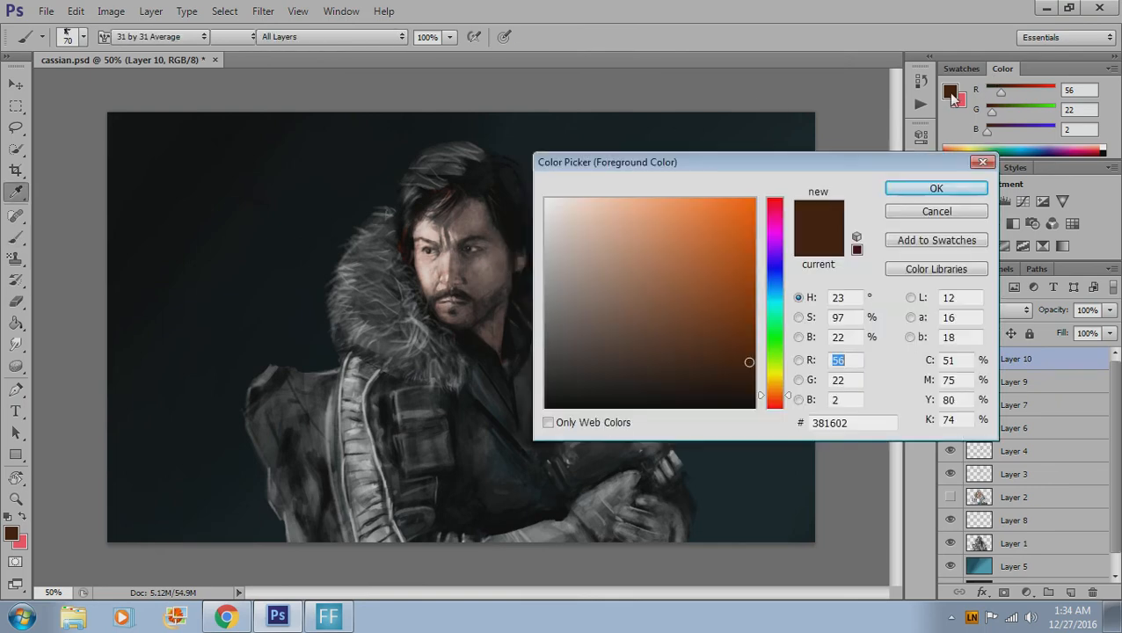
click(712, 338)
click(939, 190)
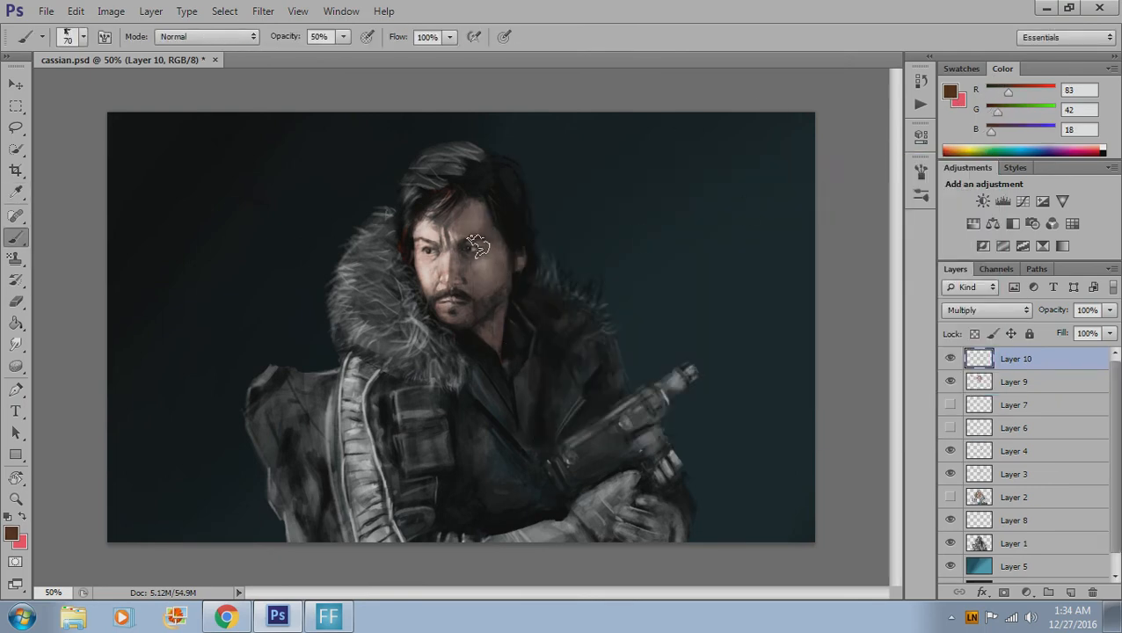
key(6)
drag(483, 200, 471, 291)
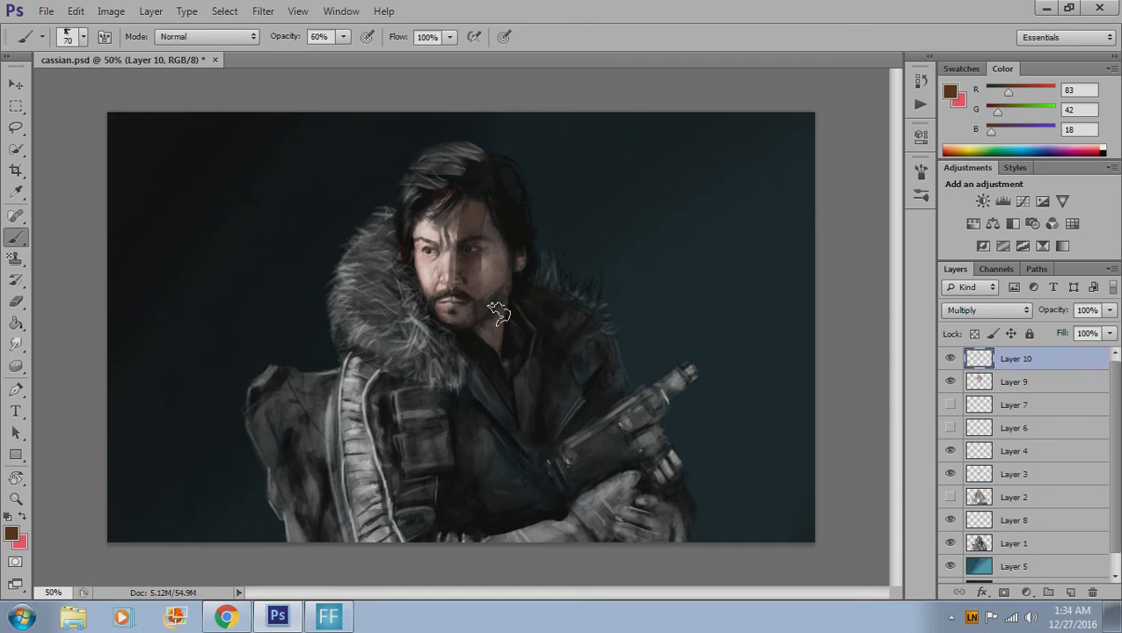
key(ctrl+z)
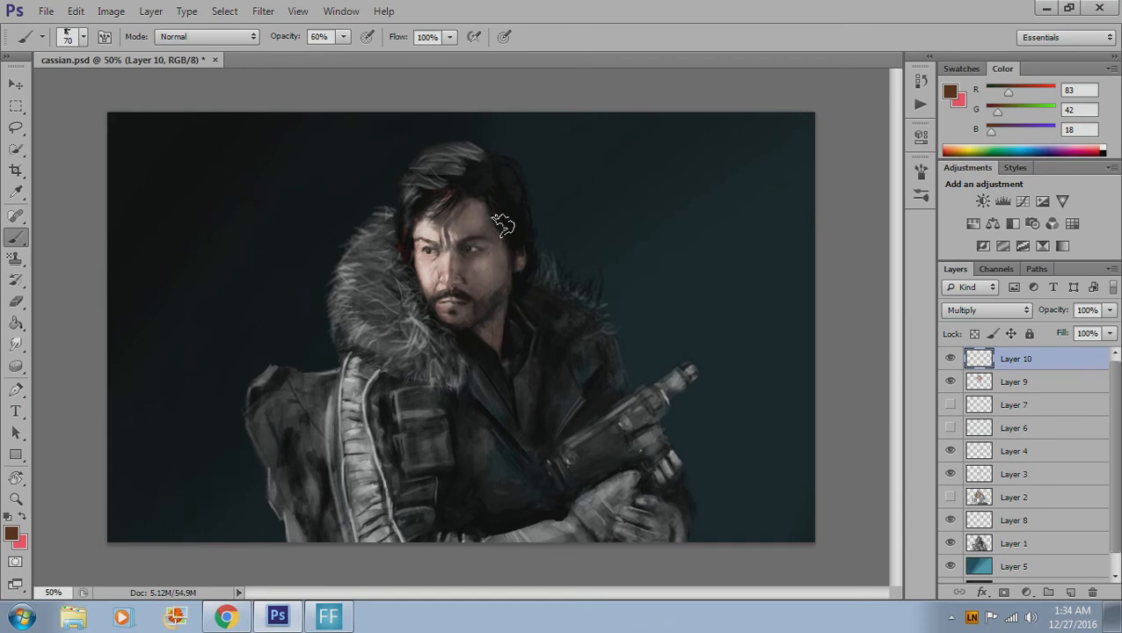
- Try the muted brown 402514 on the shadowed side of the face on Layer 10
click(950, 93)
mouse_move(704, 328)
mouse_down()
mouse_move(792, 325)
mouse_move(804, 271)
mouse_move(798, 313)
mouse_move(521, 314)
mouse_move(649, 316)
mouse_move(676, 329)
mouse_up()
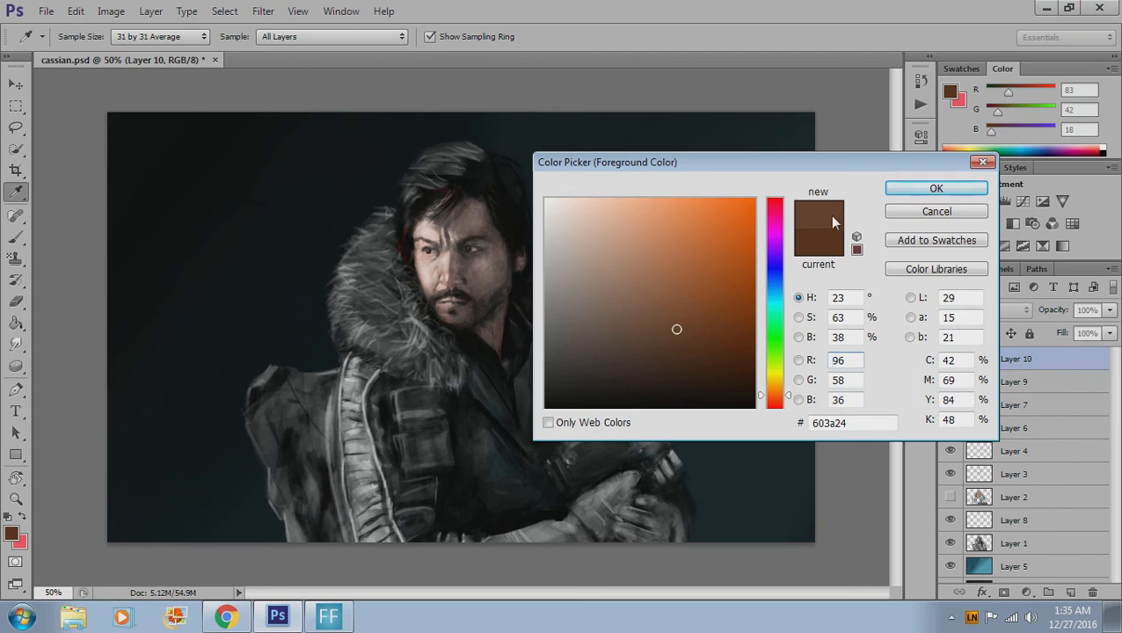
mouse_move(715, 336)
mouse_down()
mouse_move(676, 346)
mouse_move(689, 355)
mouse_up()
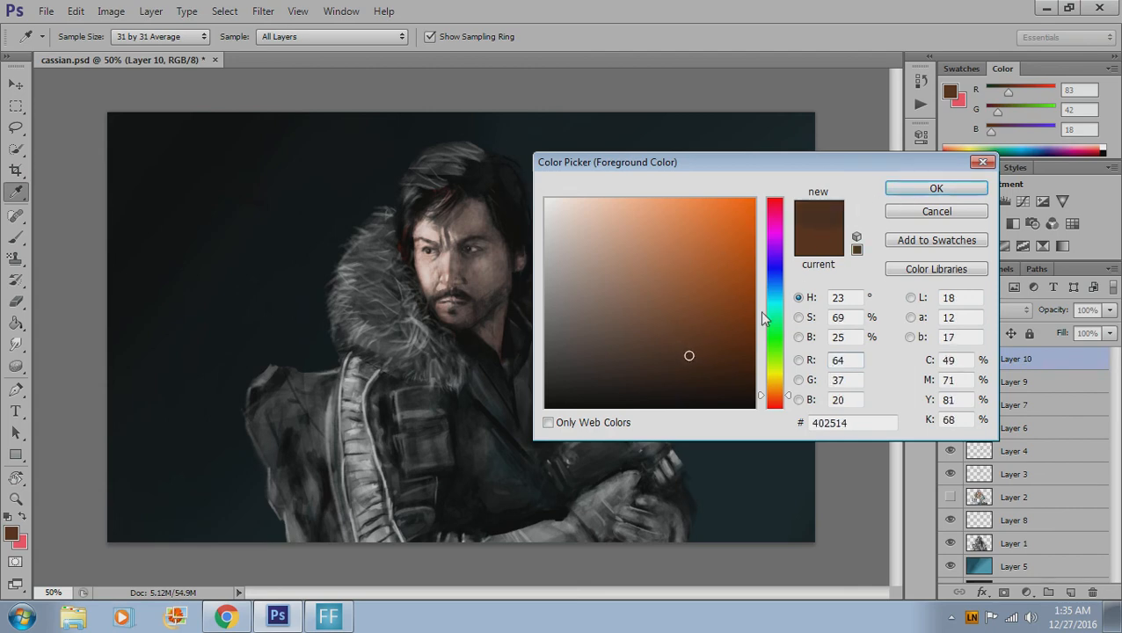
click(934, 189)
drag(478, 204, 478, 308)
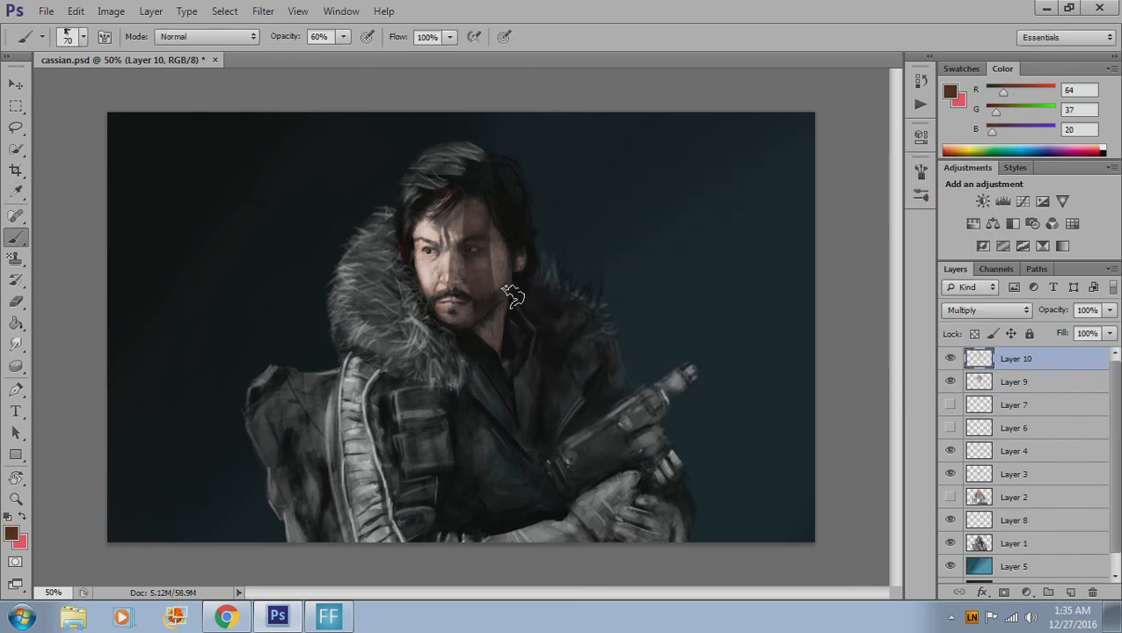
key(ctrl+z)
- Set the foreground colour to saturated dark brown 421901
click(951, 91)
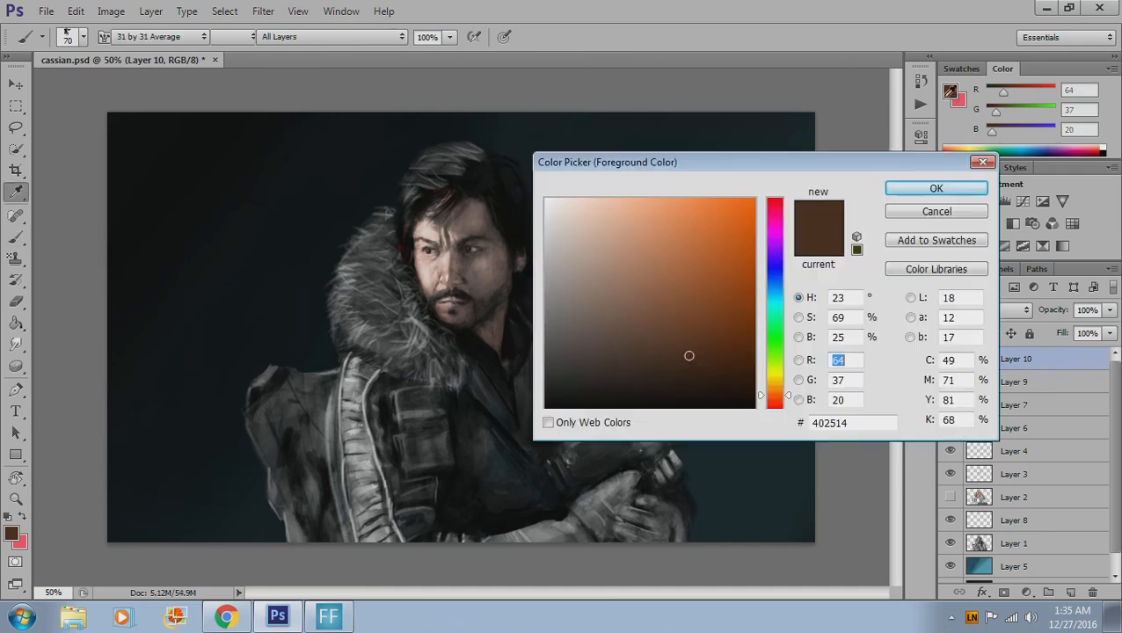
drag(716, 353, 732, 366)
click(747, 354)
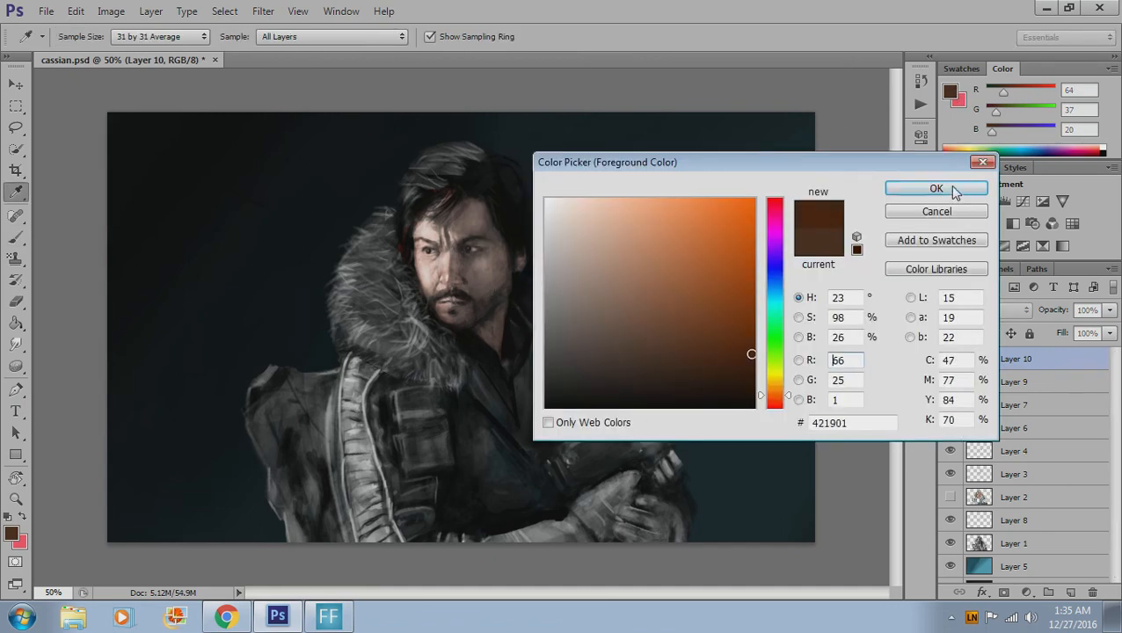
click(930, 188)
key(ctrl+z)
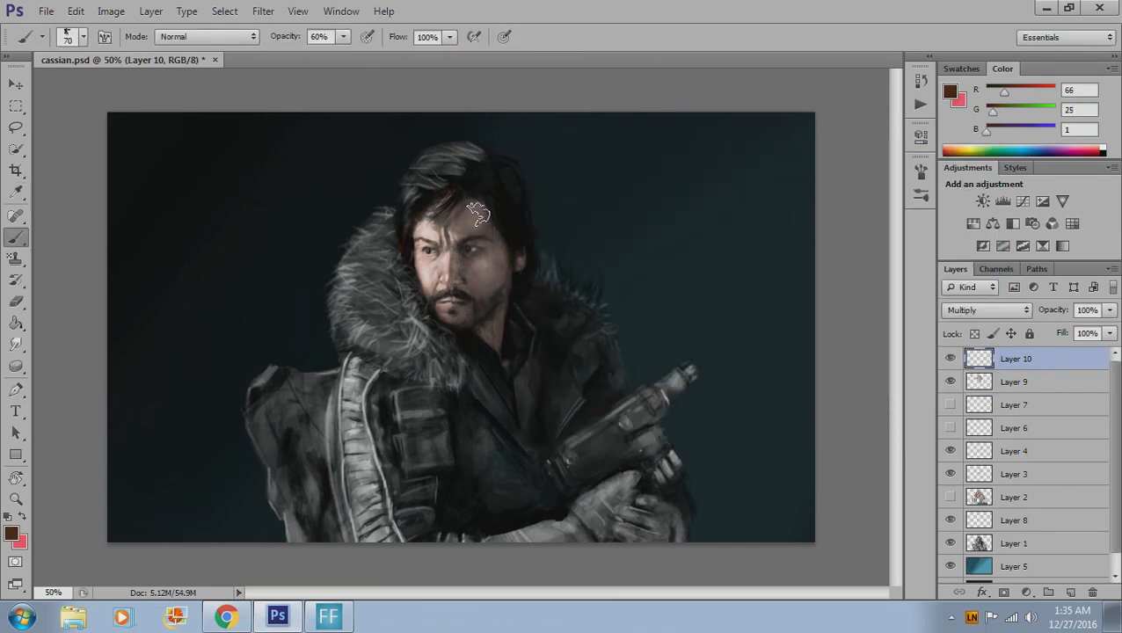
- Lower the brush opacity to 40% and paint the dark brown over the shadowed side of the face on Layer 10
drag(476, 213, 459, 272)
key(ctrl+z)
key(4)
mouse_move(468, 215)
mouse_down()
mouse_move(458, 284)
mouse_move(464, 297)
mouse_move(475, 216)
mouse_move(498, 309)
mouse_move(476, 339)
mouse_move(506, 342)
mouse_move(489, 342)
mouse_move(470, 252)
mouse_move(513, 283)
mouse_move(458, 300)
mouse_move(514, 318)
mouse_up()
- Undo the latest dark brown strokes on the face
key(ctrl+alt+z)
key(ctrl+alt+z)
key(ctrl+alt+z)
key(ctrl+alt+z)
key(ctrl+alt+z)
key(ctrl+alt+z)
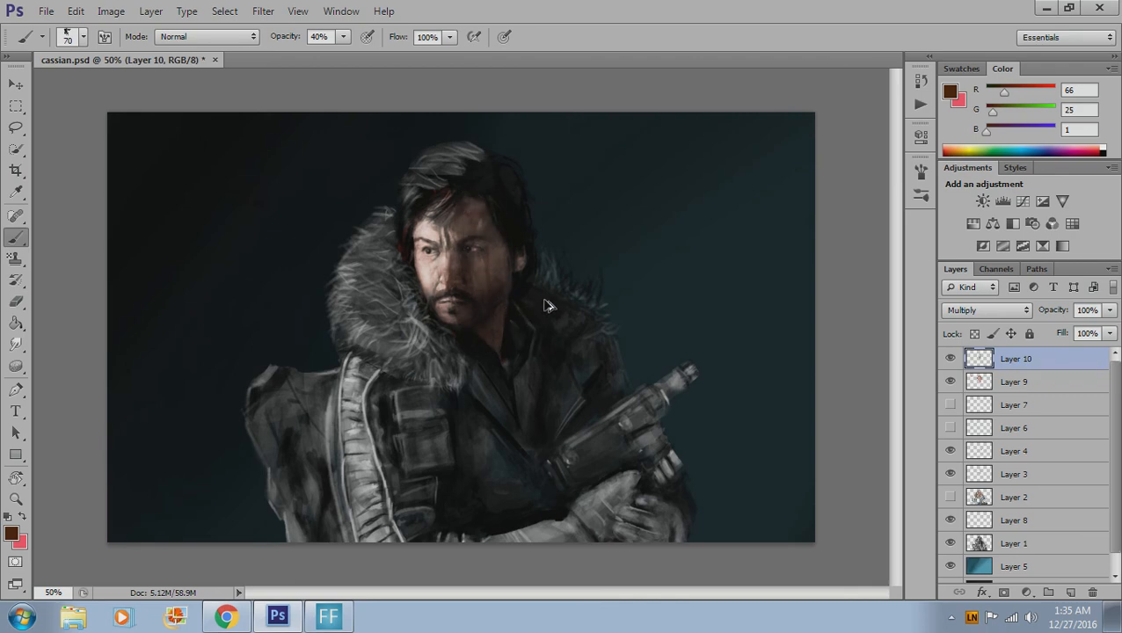
- Undo the remaining dark brown strokes and set the foreground colour to orange-brown 9b3a00 for the brush
key(ctrl+alt+z)
key(ctrl+alt+z)
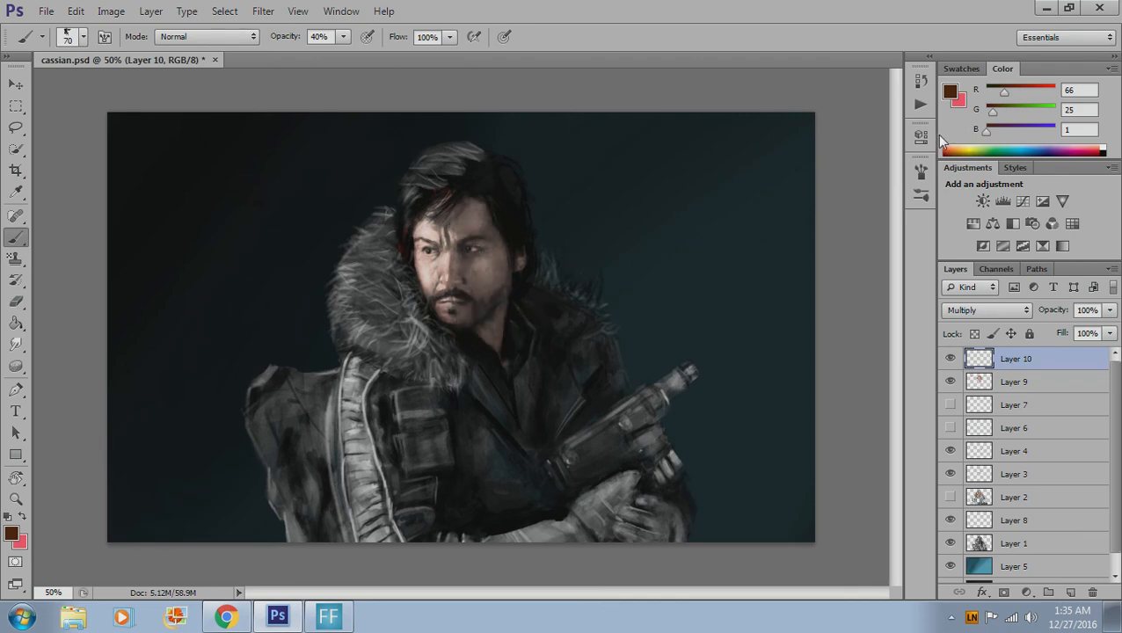
click(951, 90)
click(752, 281)
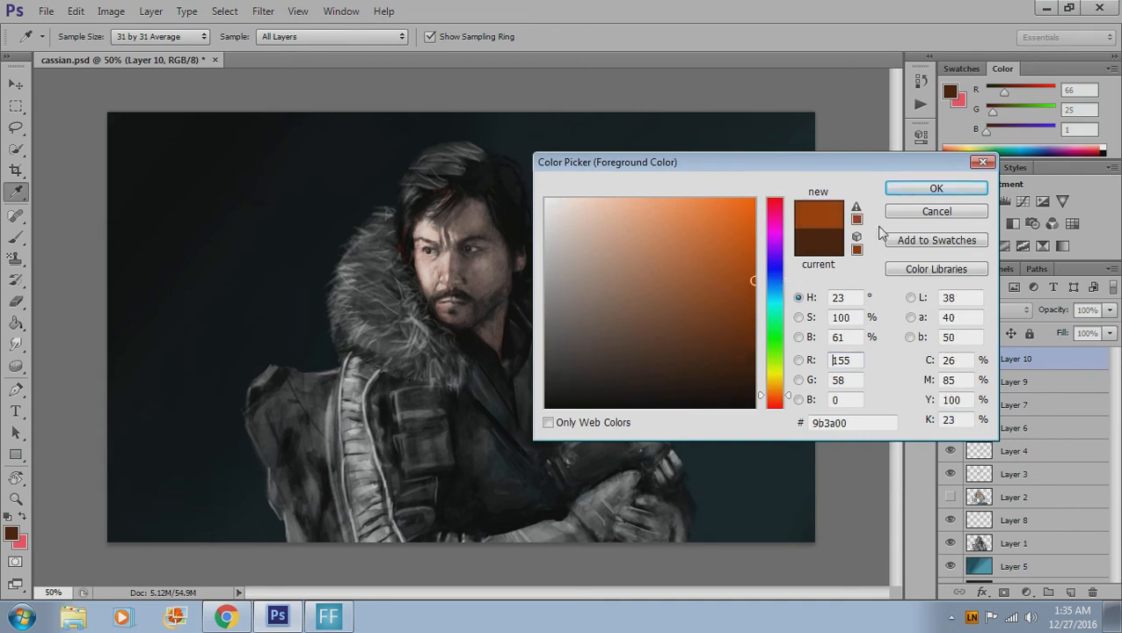
click(916, 196)
key(b)
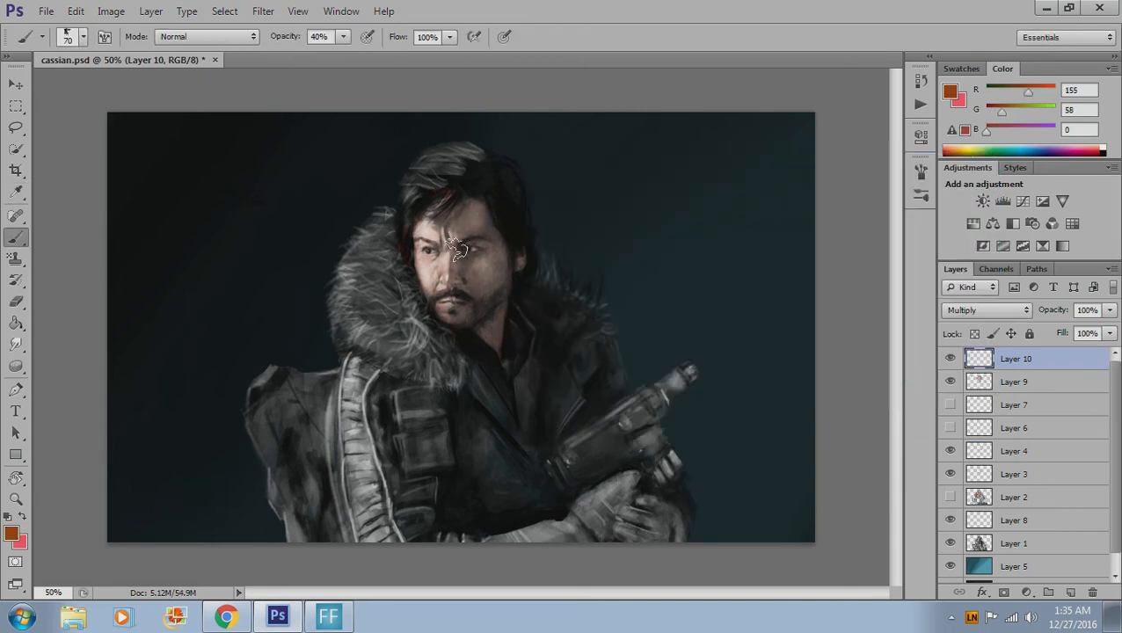
- Try the orange-brown at 40% brush opacity over the shadowed cheek and jaw on Layer 10
drag(461, 250, 455, 278)
drag(468, 217, 450, 263)
mouse_move(492, 233)
mouse_down()
mouse_move(496, 288)
mouse_move(484, 247)
mouse_move(488, 315)
mouse_up()
mouse_move(455, 282)
mouse_down()
mouse_move(495, 336)
mouse_move(490, 317)
mouse_up()
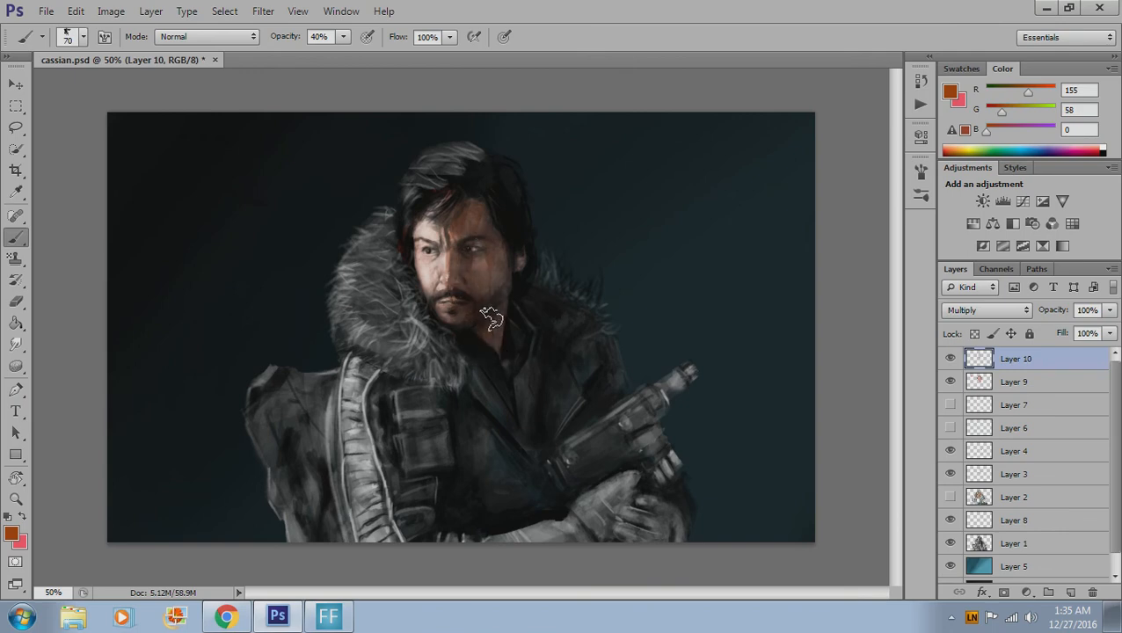
key(ctrl+alt+z)
key(ctrl+alt+z)
key(ctrl+alt+z)
key(ctrl+alt+z)
key(ctrl+alt+z)
key(ctrl+alt+z)
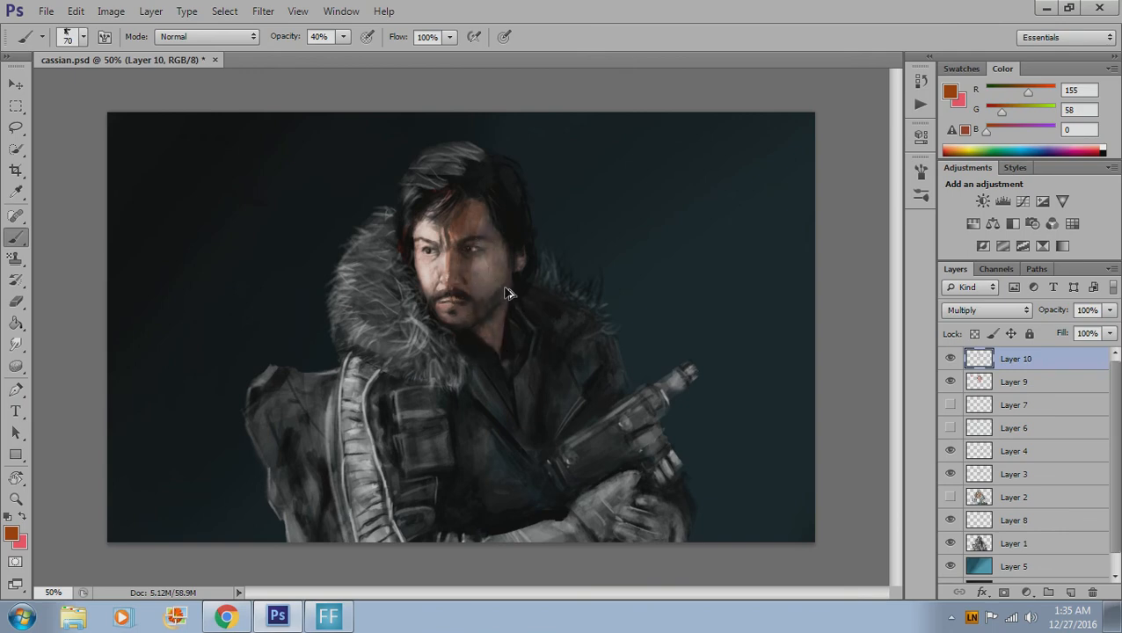
- Try longer orange-brown strokes from the forehead down to the neck on Layer 10
mouse_move(475, 213)
mouse_down()
mouse_move(459, 297)
mouse_move(466, 315)
mouse_move(485, 320)
mouse_move(482, 253)
mouse_up()
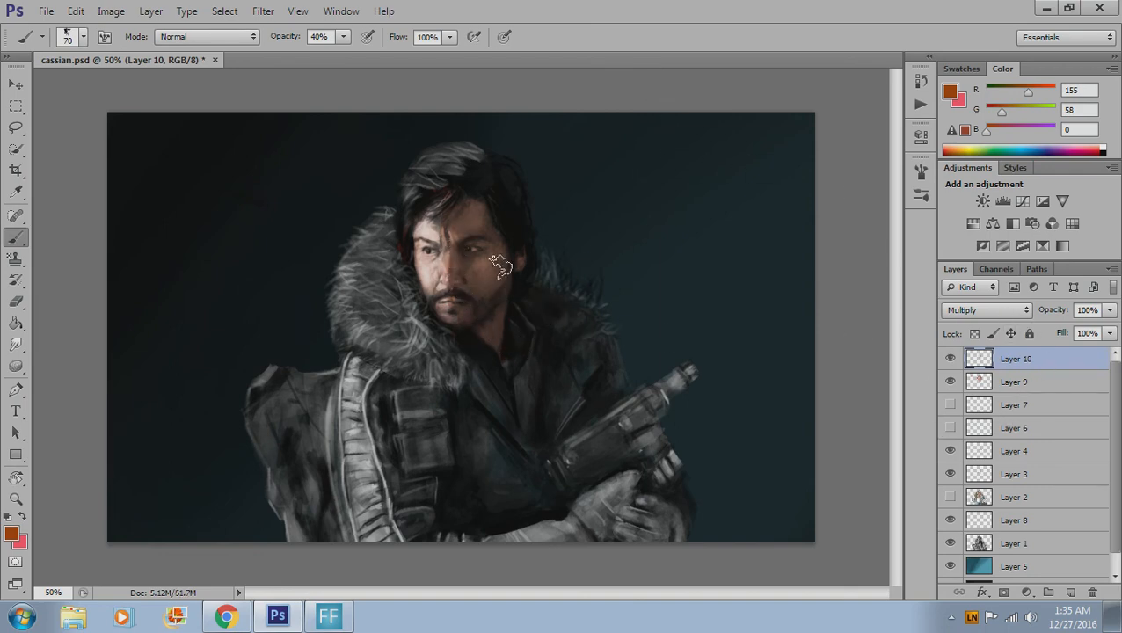
mouse_move(468, 215)
mouse_down()
mouse_move(463, 275)
mouse_move(476, 328)
mouse_up()
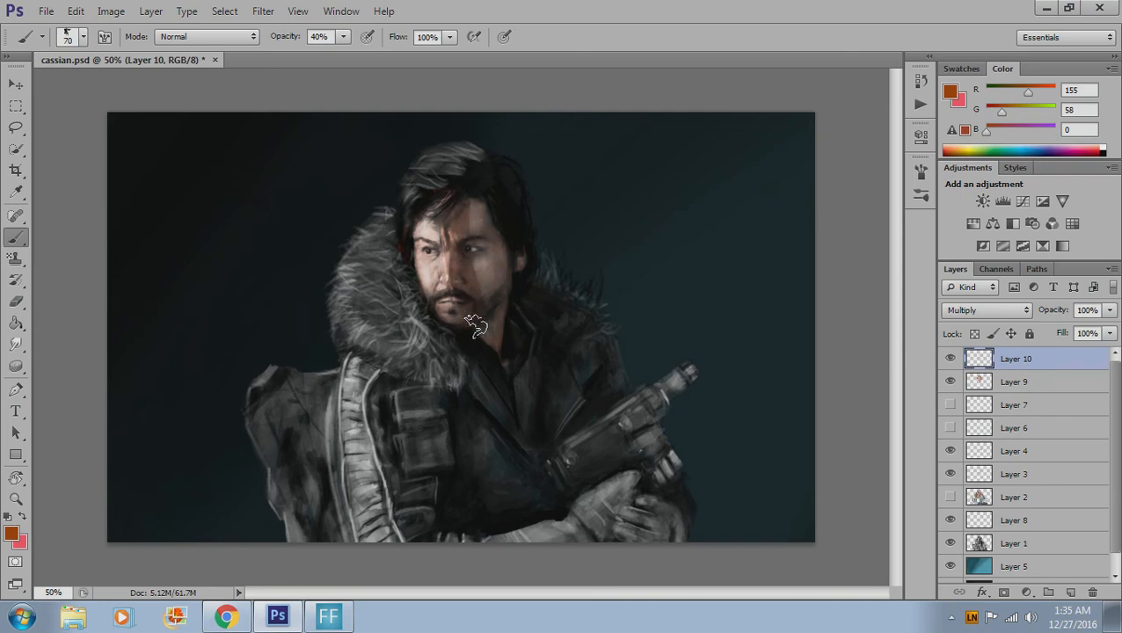
drag(483, 207, 486, 349)
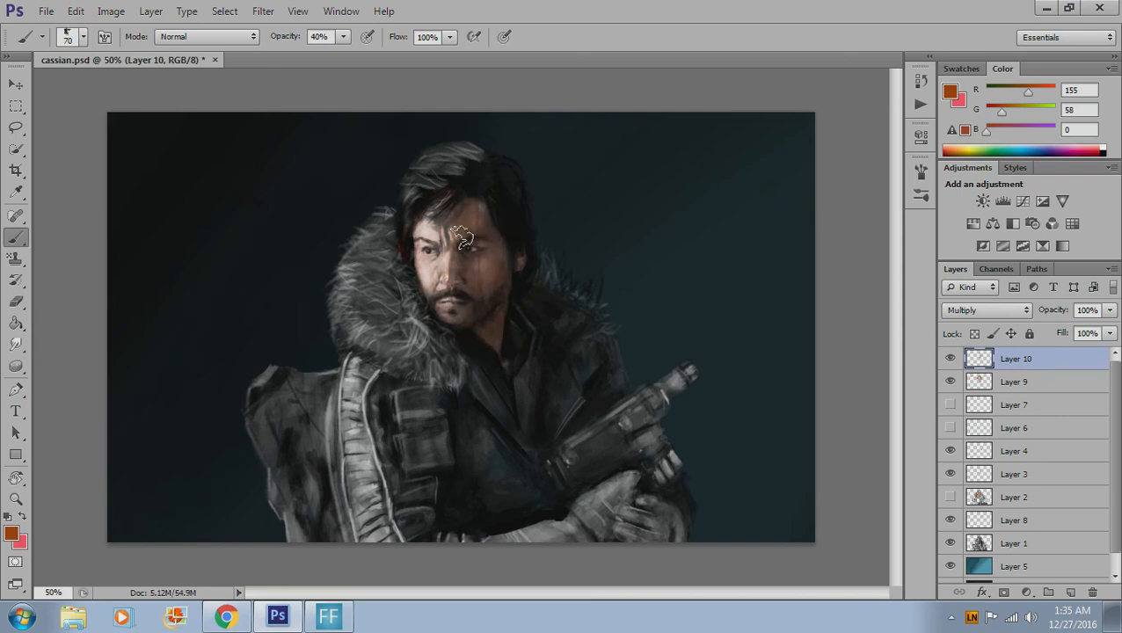
drag(460, 237, 502, 320)
drag(454, 271, 509, 345)
drag(494, 242, 496, 286)
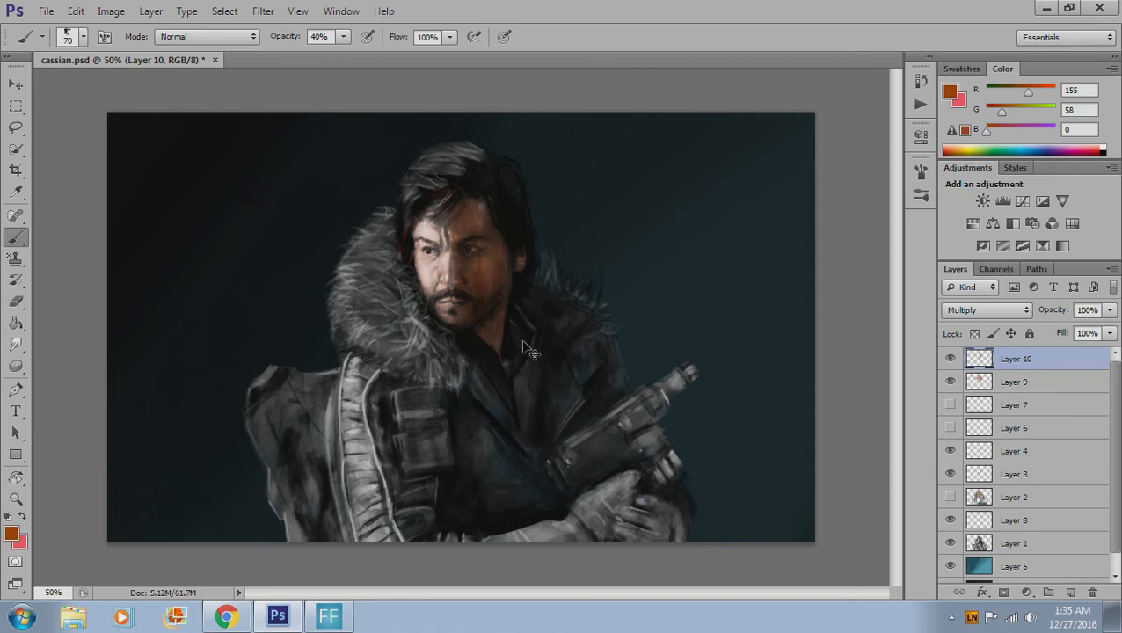
key(ctrl+alt+z)
key(ctrl+alt+z)
key(ctrl+alt+z)
key(ctrl+alt+z)
key(ctrl+alt+z)
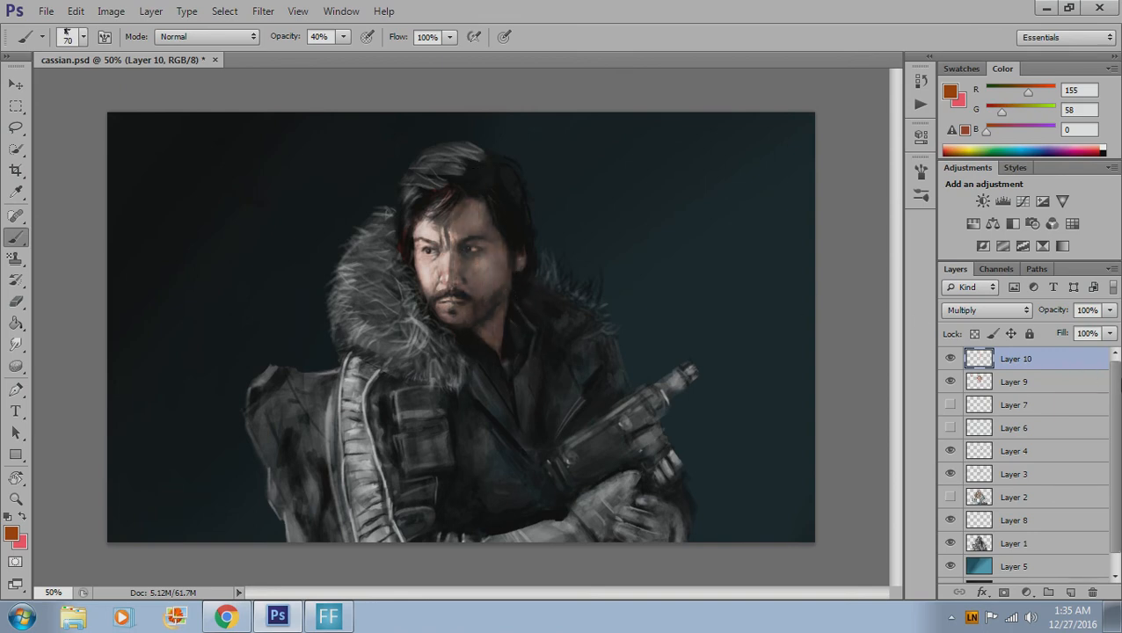
- Lower Layer 10's opacity to 41% and paint the shadowed side of the face at 100% brush opacity
click(1110, 309)
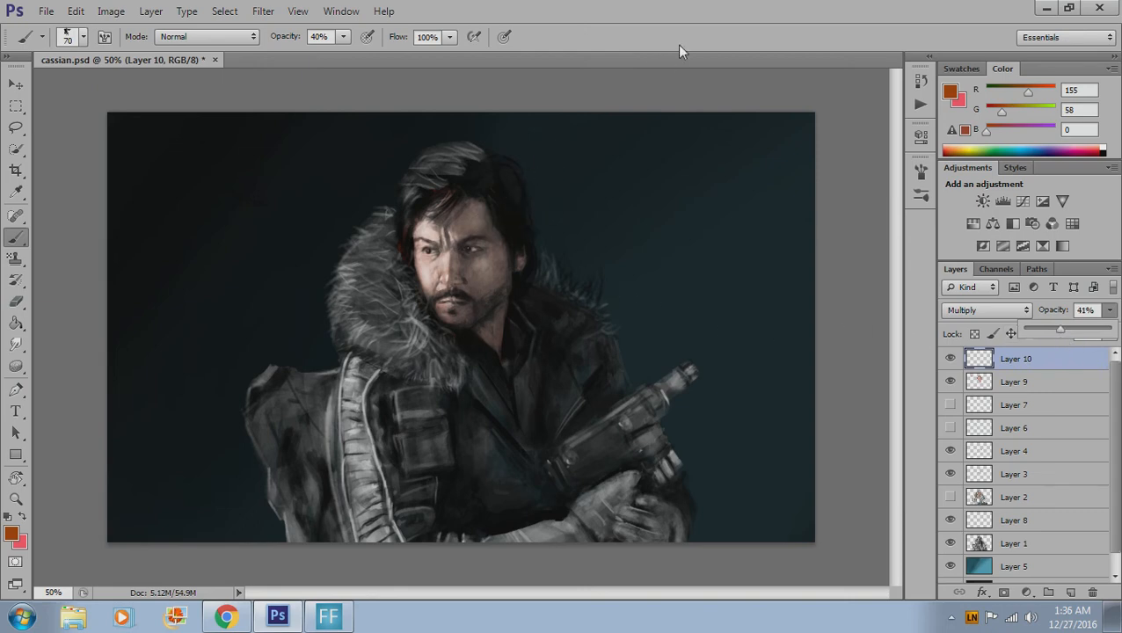
click(694, 12)
key(0)
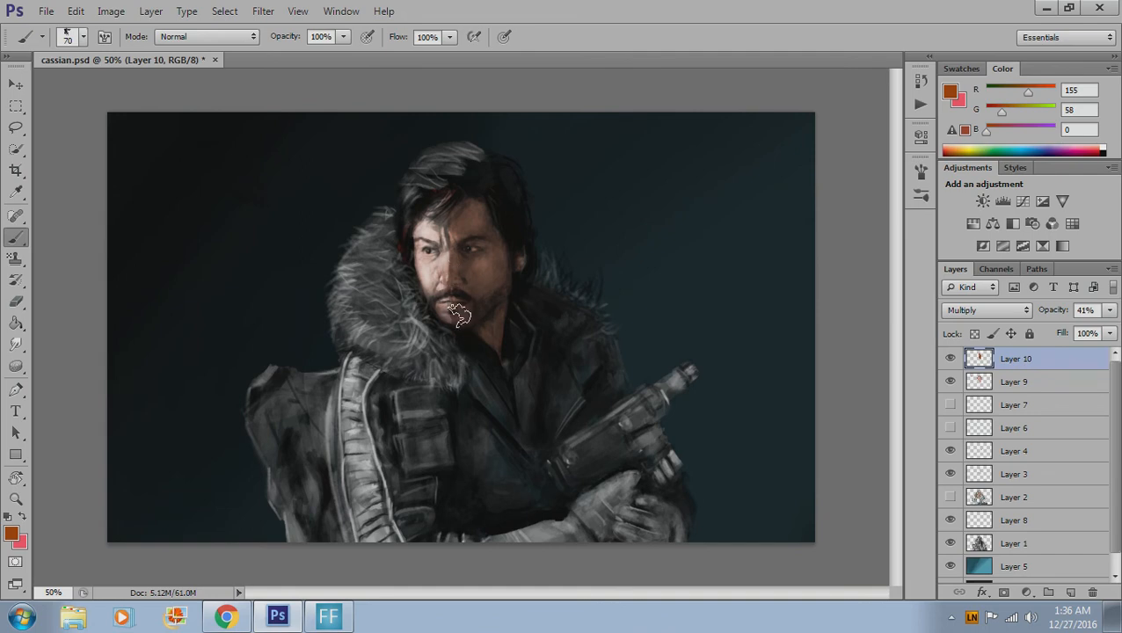
- Reduce the brush to size 40 at 20% opacity and refine the orange-brown shading on the face
key(2)
key(bracketleft)
key(bracketleft)
key(bracketleft)
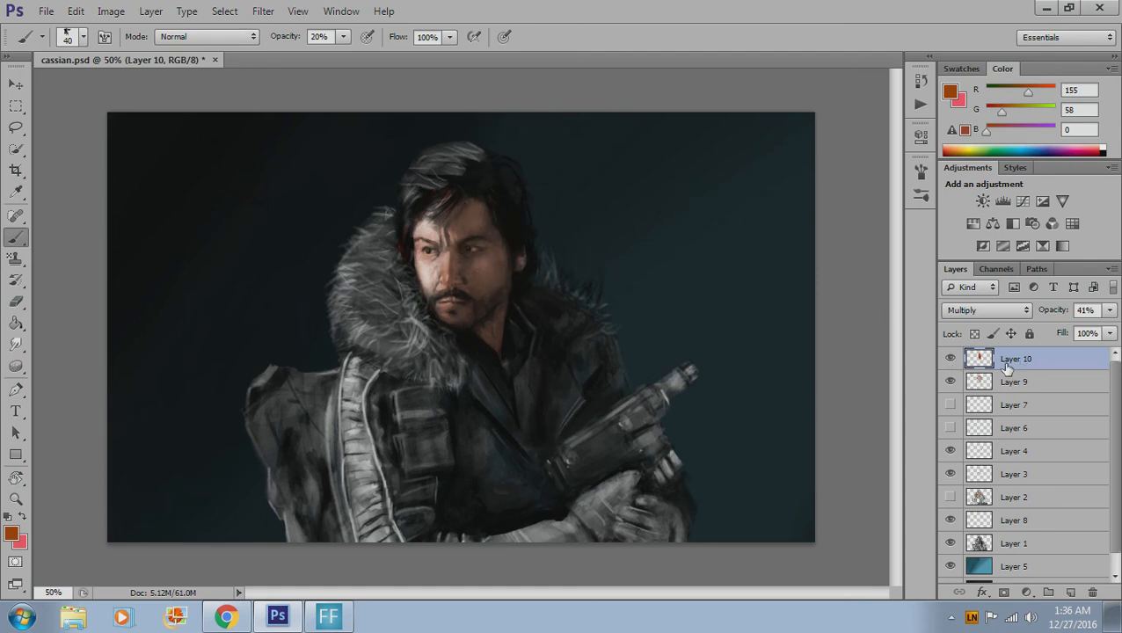
- Hide Layers 9 and 10 and briefly show Layer 2 to compare the new colouring with the original
drag(950, 358, 950, 381)
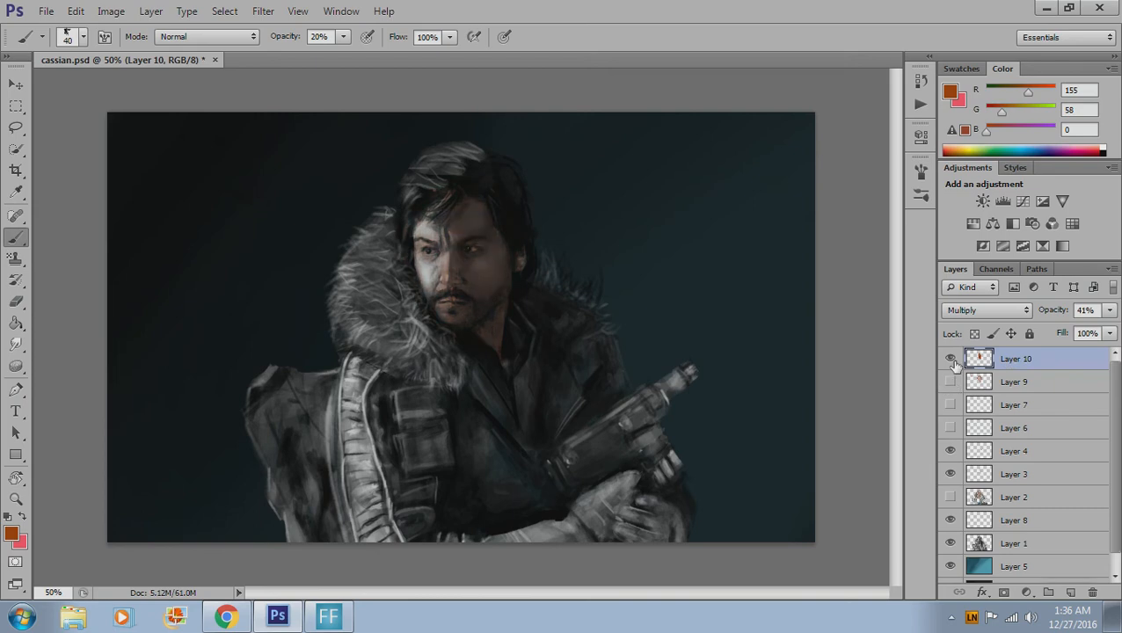
click(950, 497)
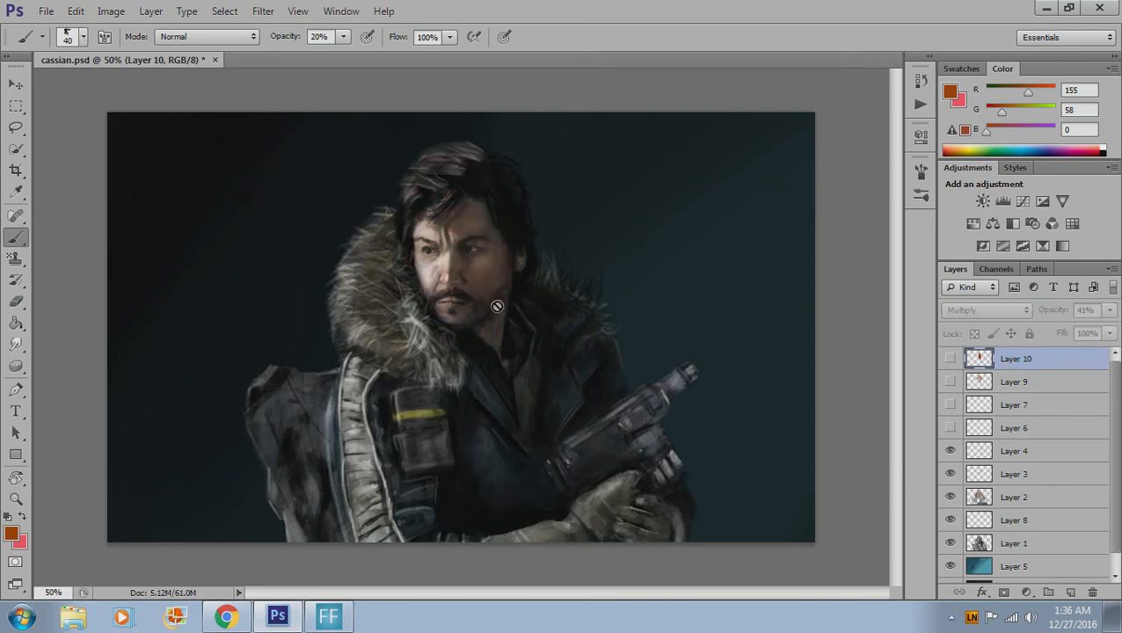
click(951, 497)
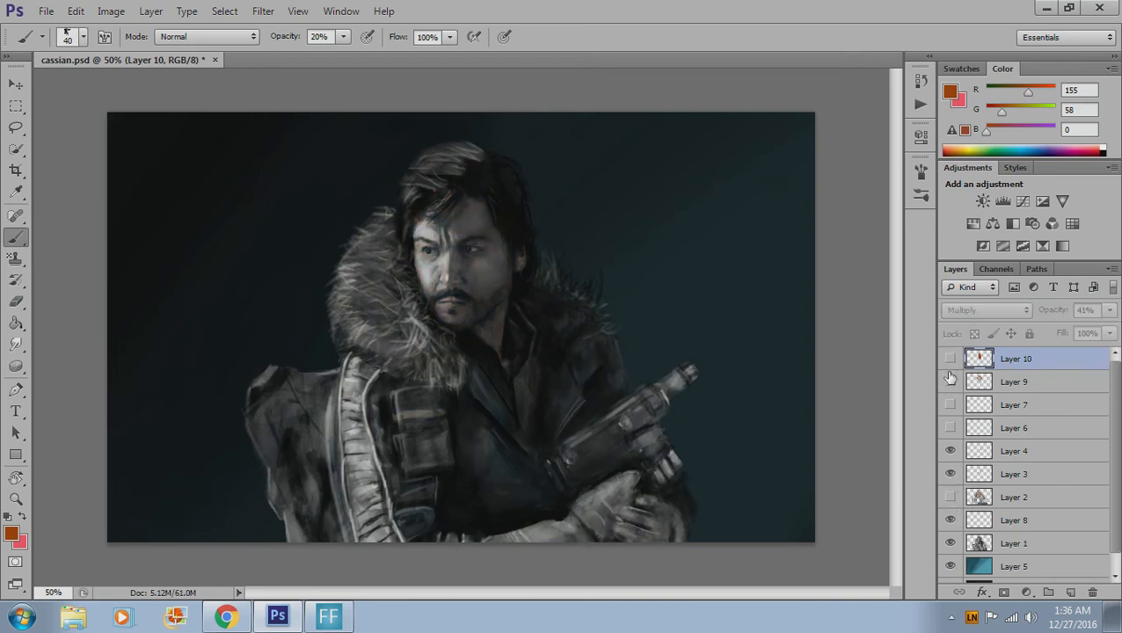
click(950, 382)
click(949, 358)
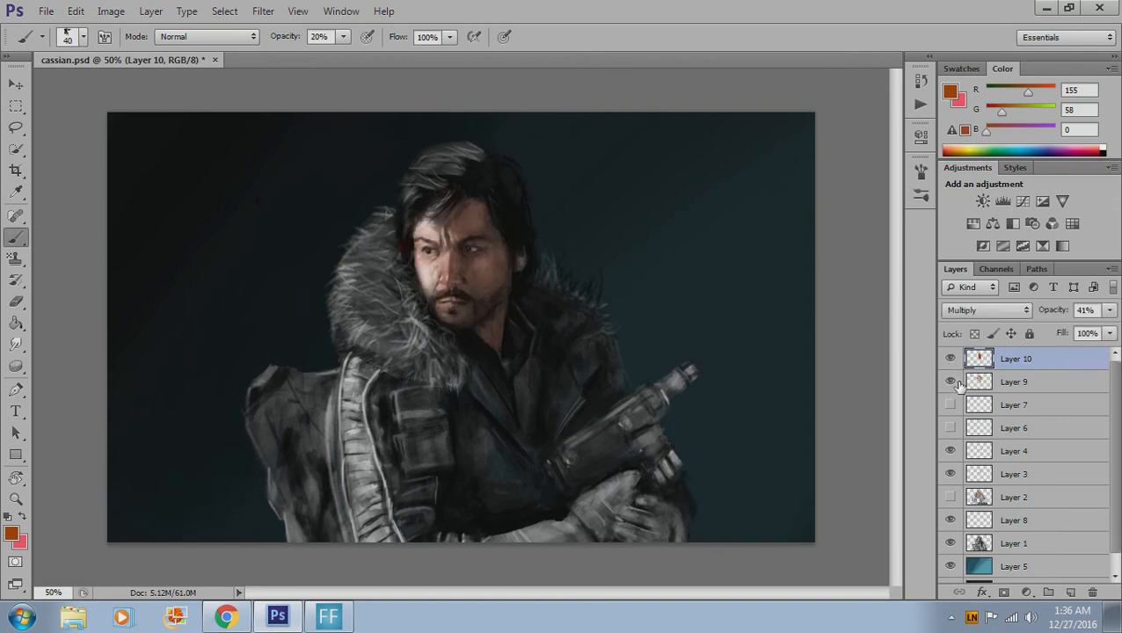
- Show Layers 6, 7 and 2, and delete the demonstration Layers 10 and 9
click(950, 428)
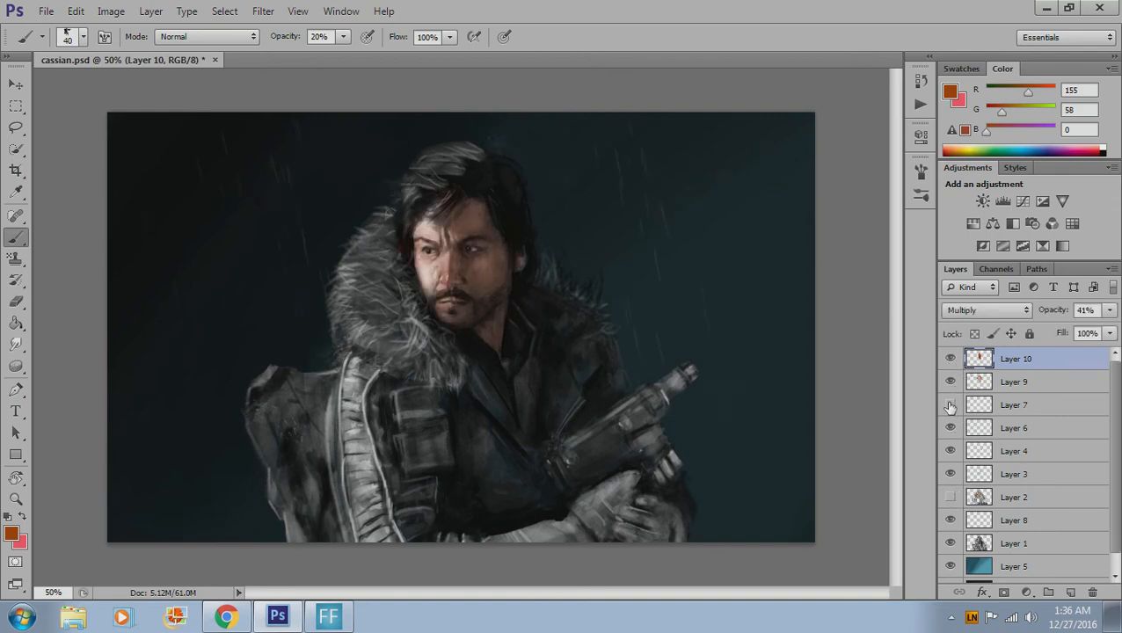
click(950, 405)
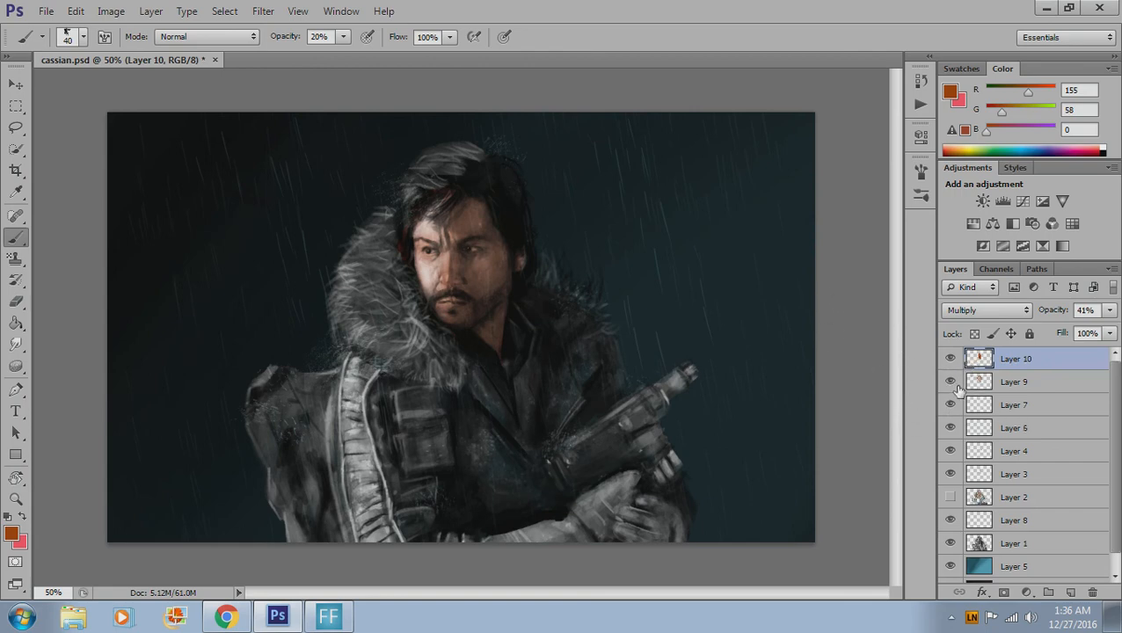
click(950, 498)
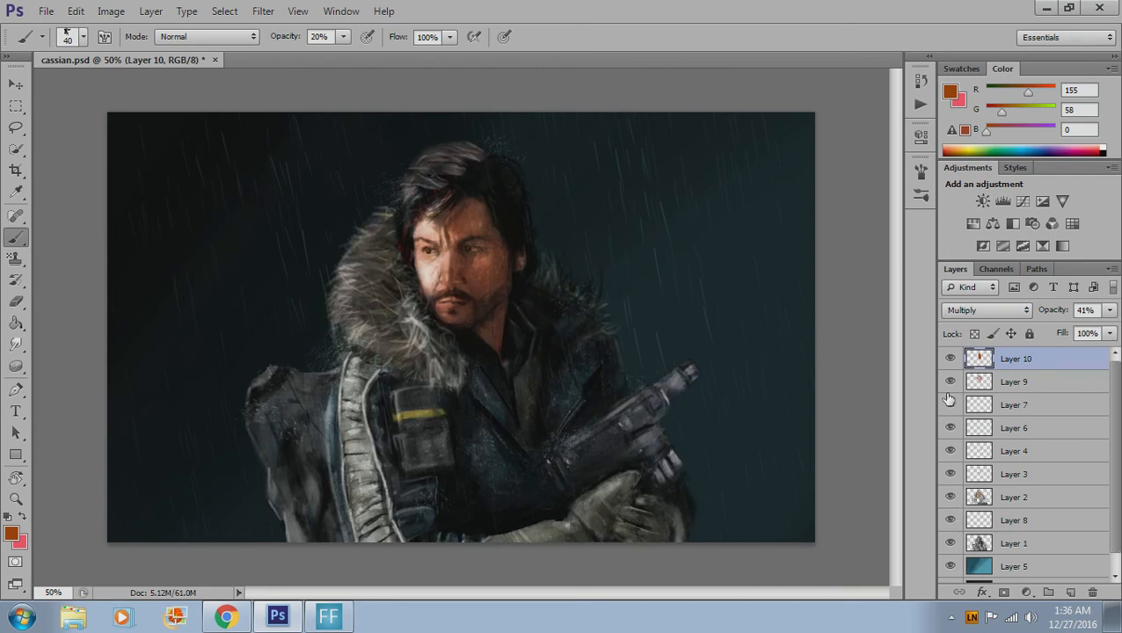
key(Delete)
key(Delete)
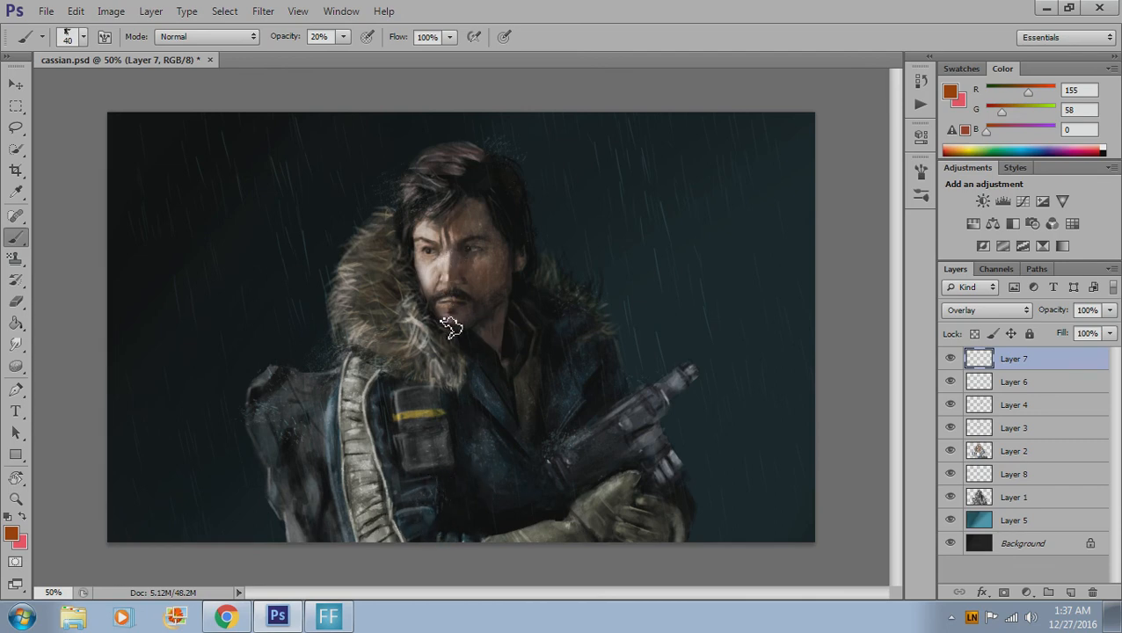
- Open the recently used document rey.psd
click(50, 10)
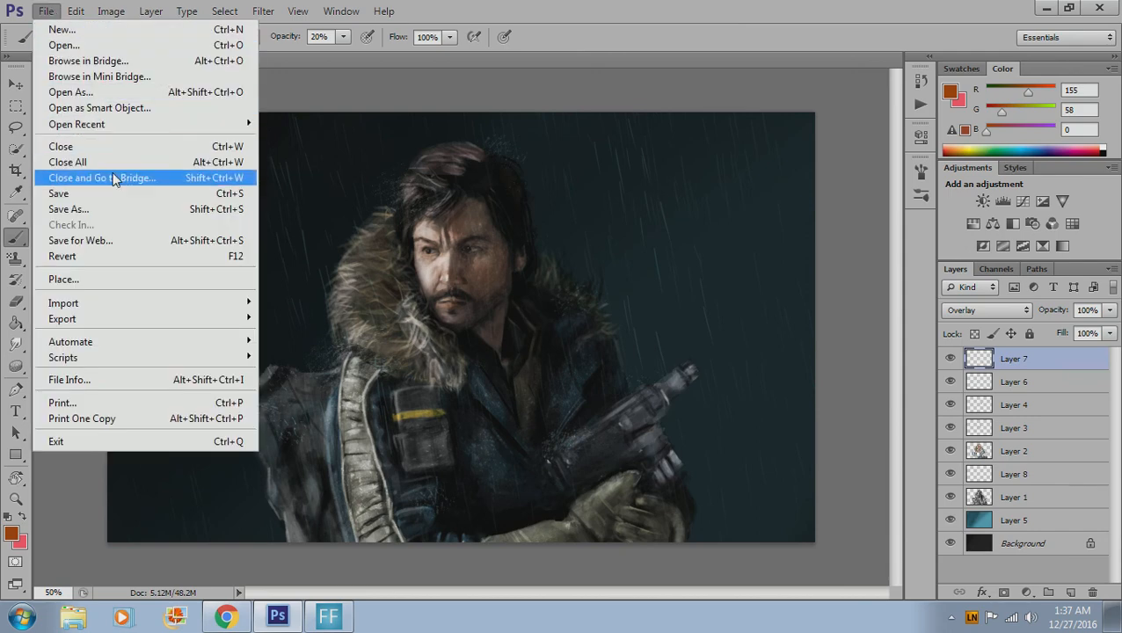
mouse_move(123, 125)
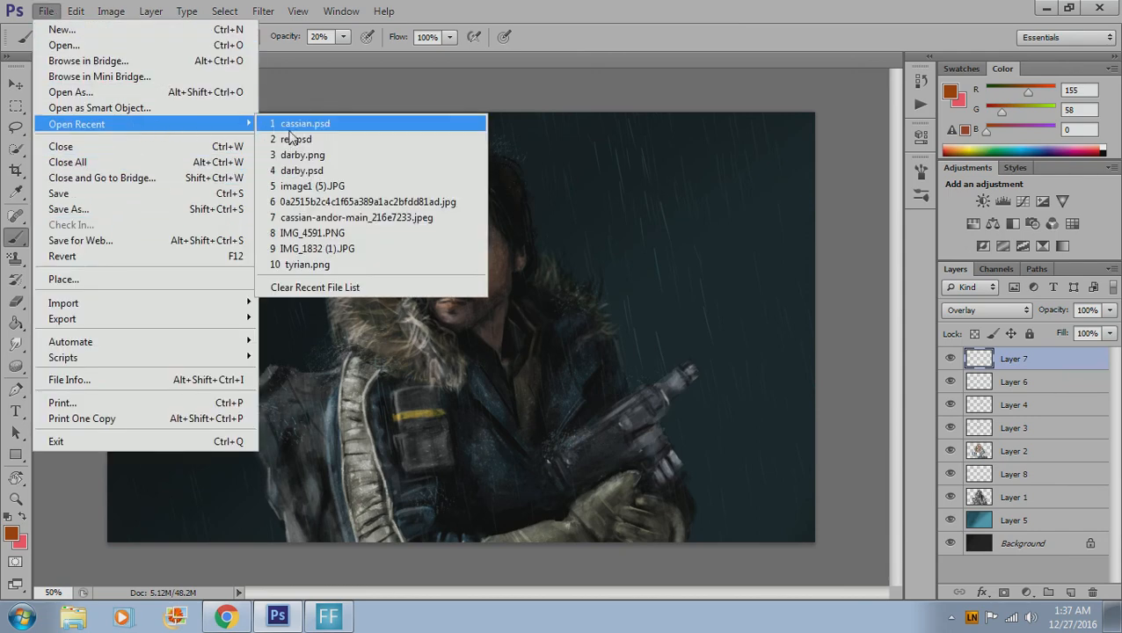
click(296, 142)
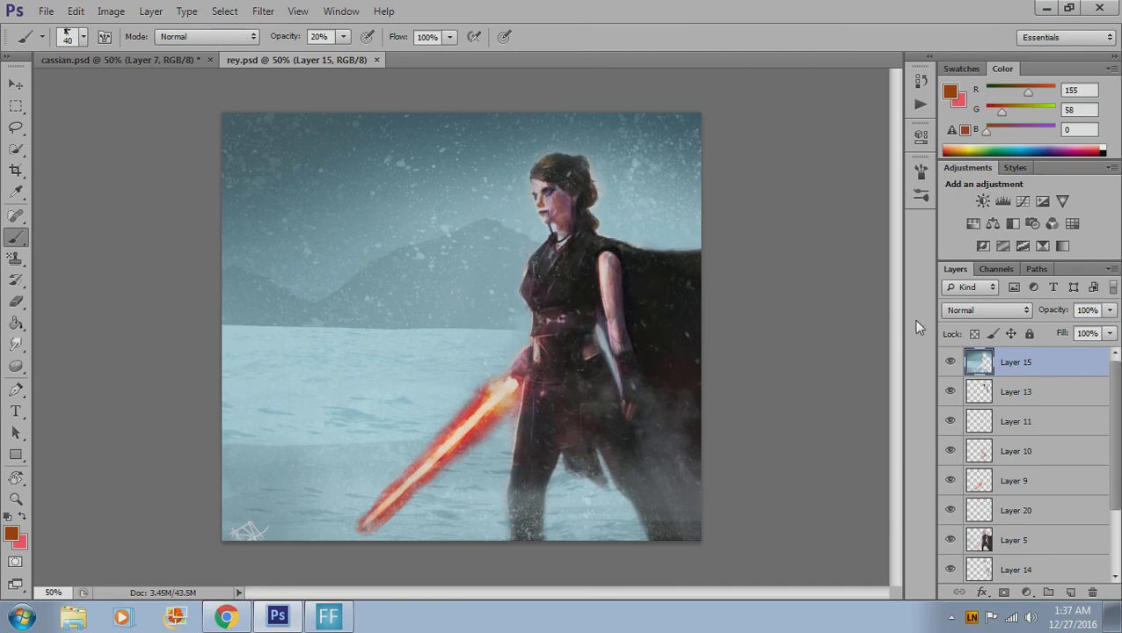
- Hide Layers 5, 14, 4, 20 and 9 in rey.psd to strip back the figure's colouring
click(951, 541)
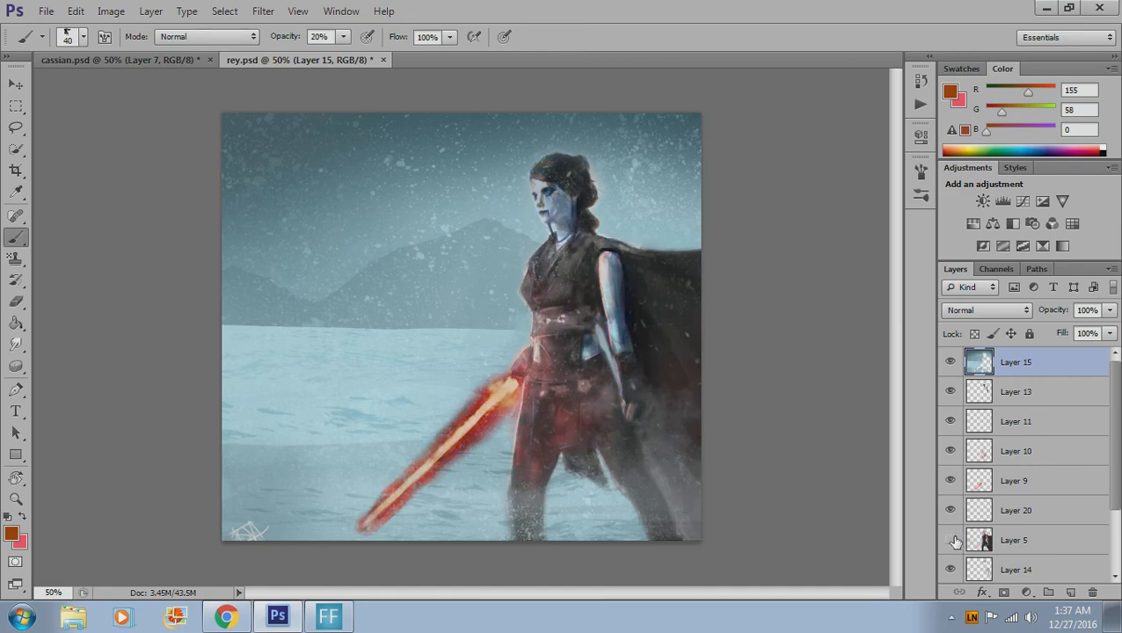
click(950, 541)
drag(1117, 492, 1099, 563)
click(951, 482)
click(949, 508)
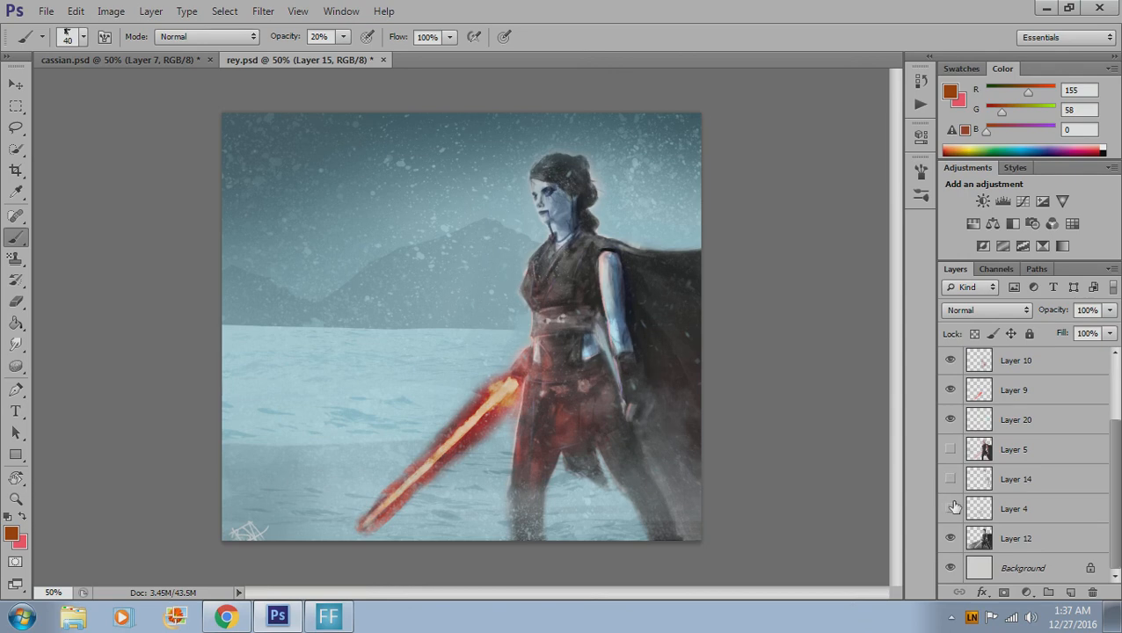
click(950, 420)
click(949, 389)
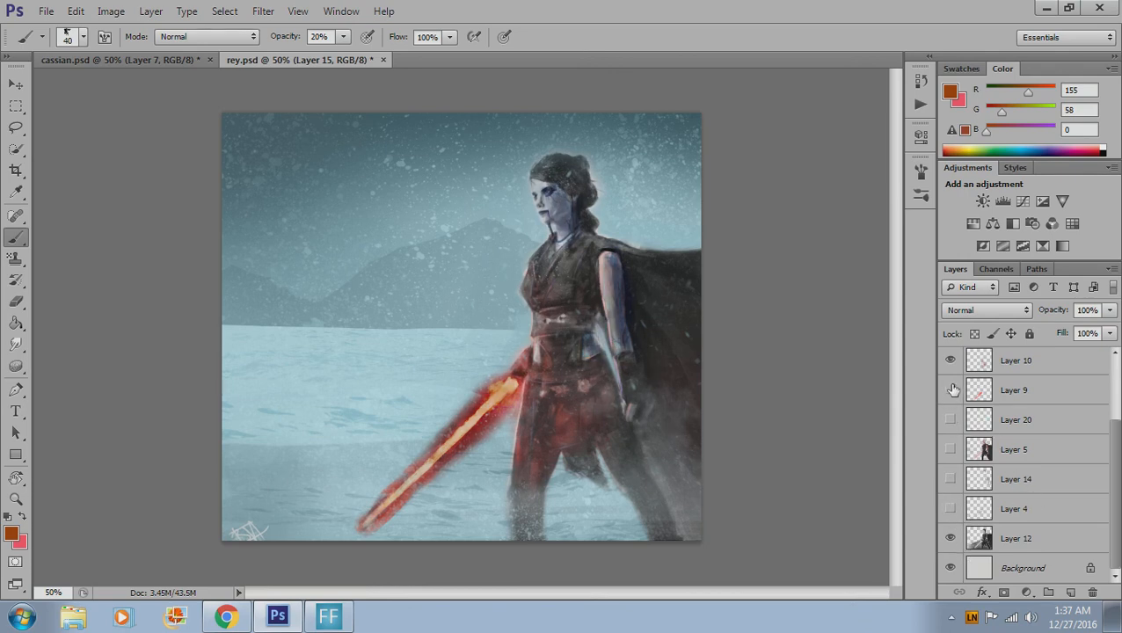
- Hide Layers 10, 11 and 13 so only the figure's greyscale painting shows against the background
scroll(1117, 475, up, 1)
click(950, 390)
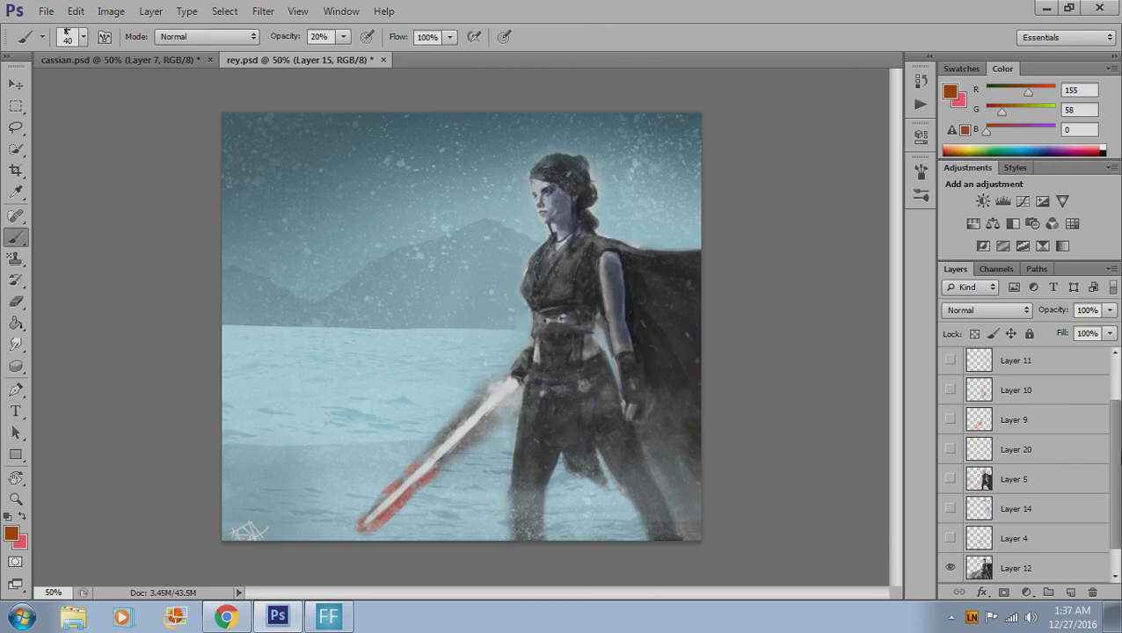
scroll(1111, 440, up, 2)
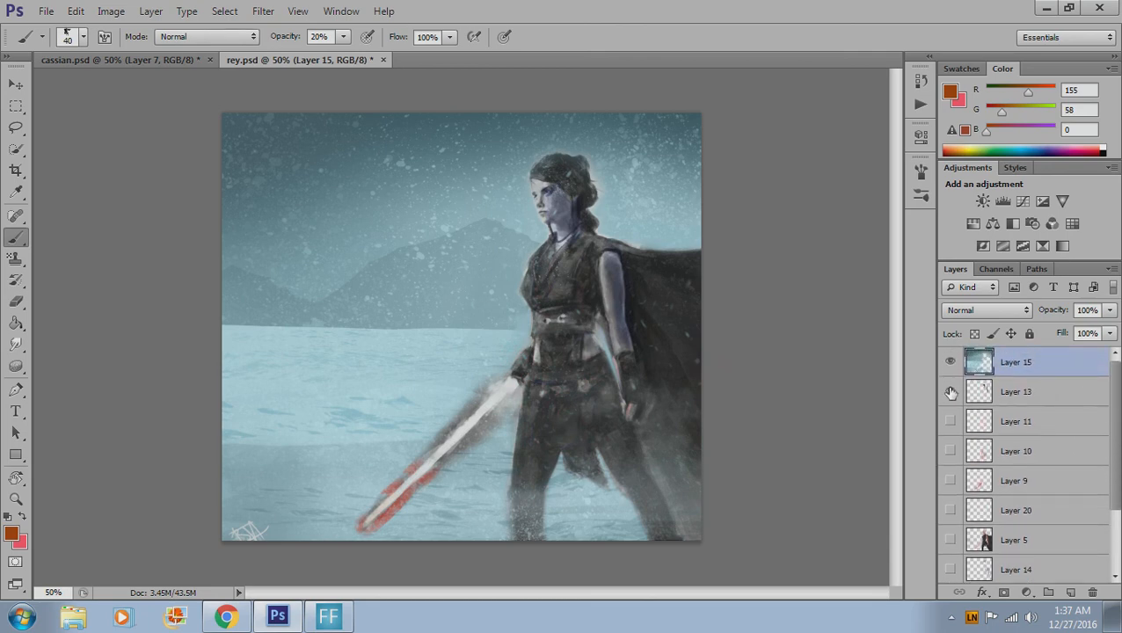
click(950, 392)
scroll(1096, 475, down, 3)
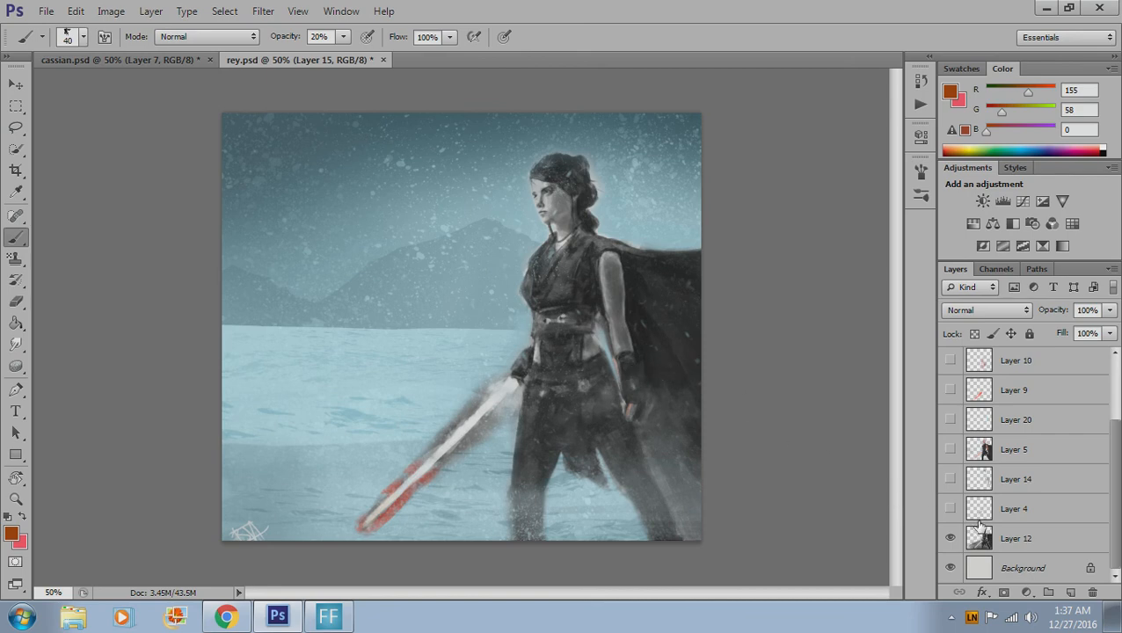
- Select Layer 4 and toggle its visibility to examine what its Screen blending does to the figure
click(1009, 512)
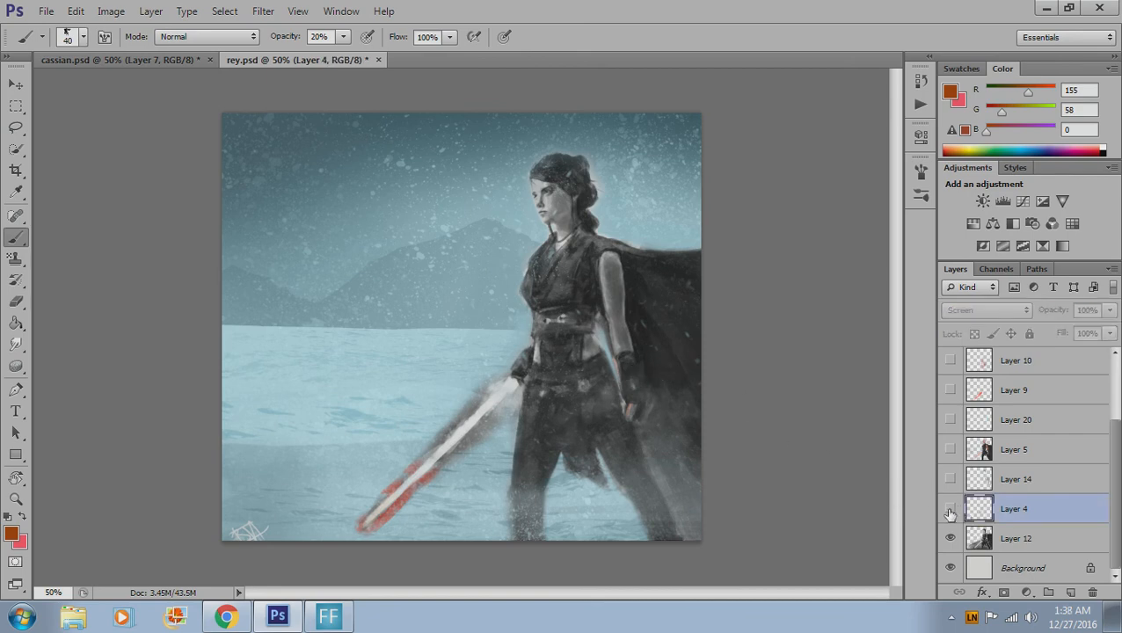
click(950, 510)
click(953, 510)
click(953, 509)
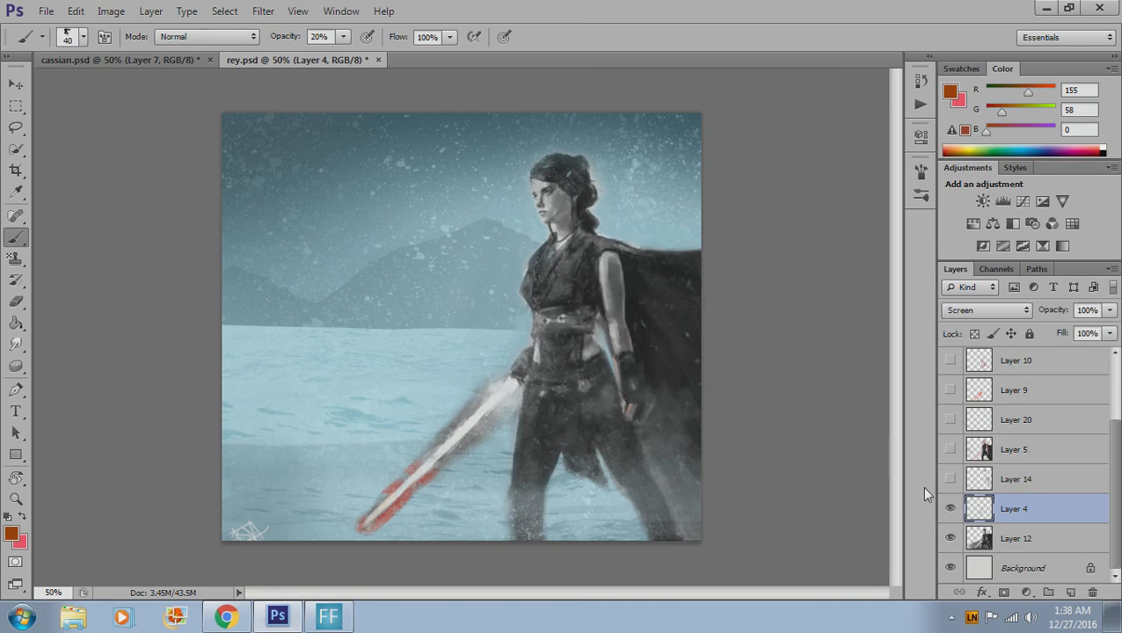
click(950, 510)
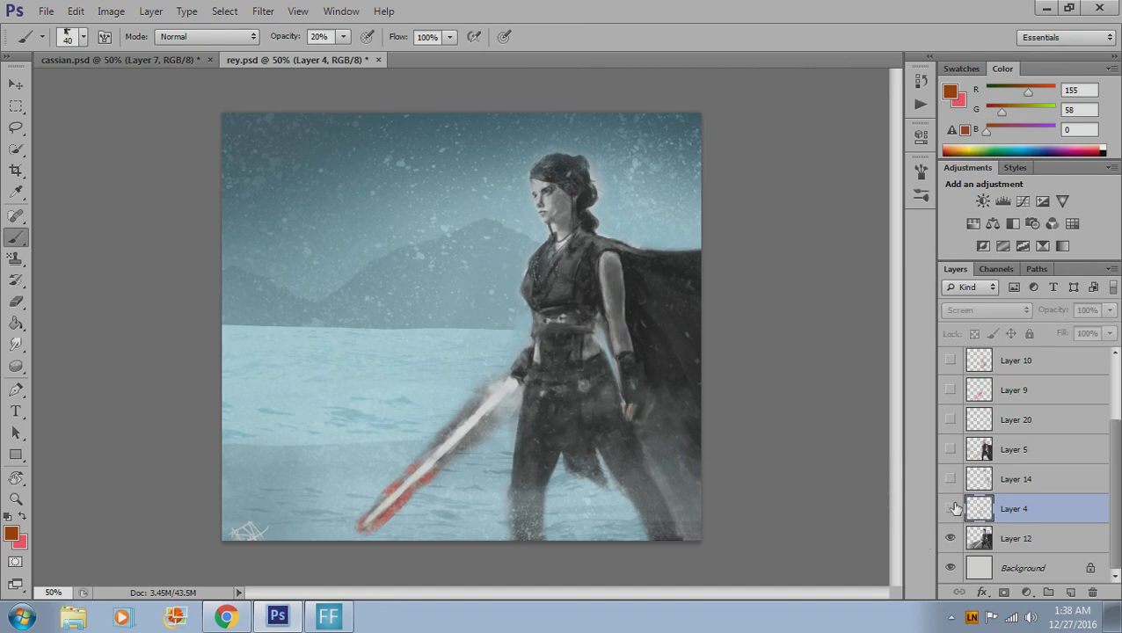
- Set the foreground colour to neutral grey 8a8a8a
click(948, 95)
drag(596, 336, 518, 280)
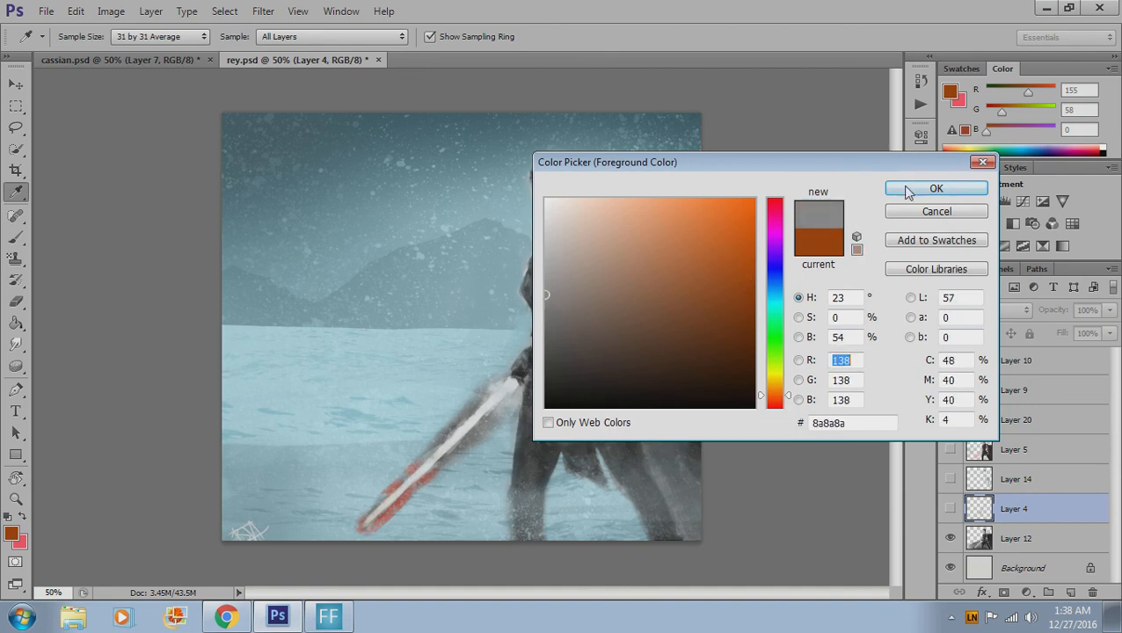
click(934, 188)
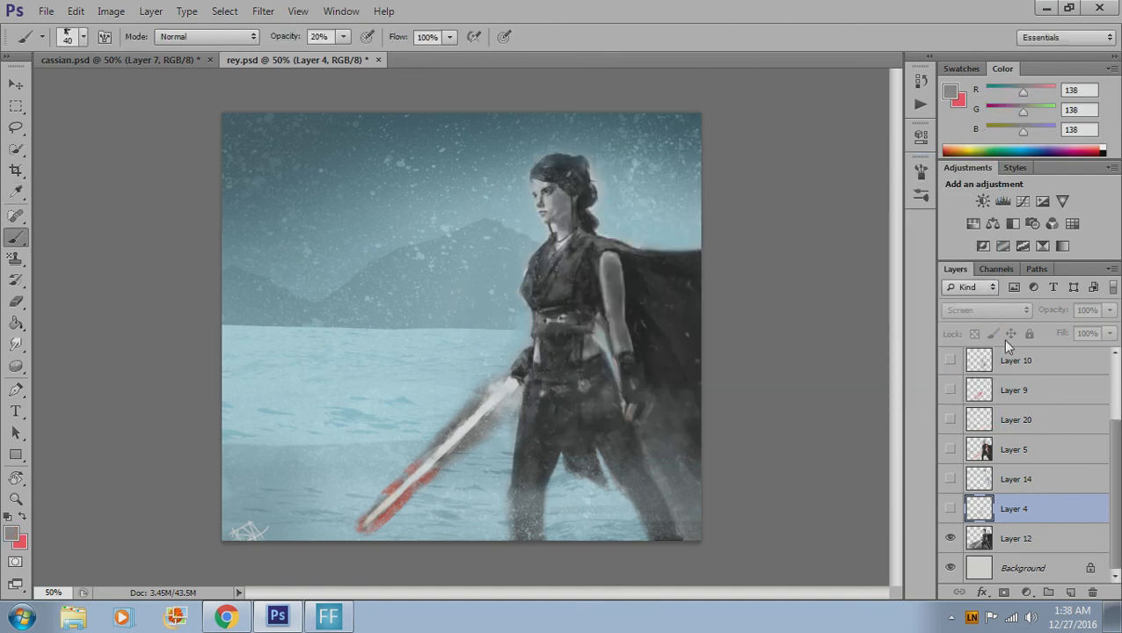
- Show Layers 4 and 14 again, toggling Layer 14's visibility to compare what its Multiply blending does to the figure
click(950, 508)
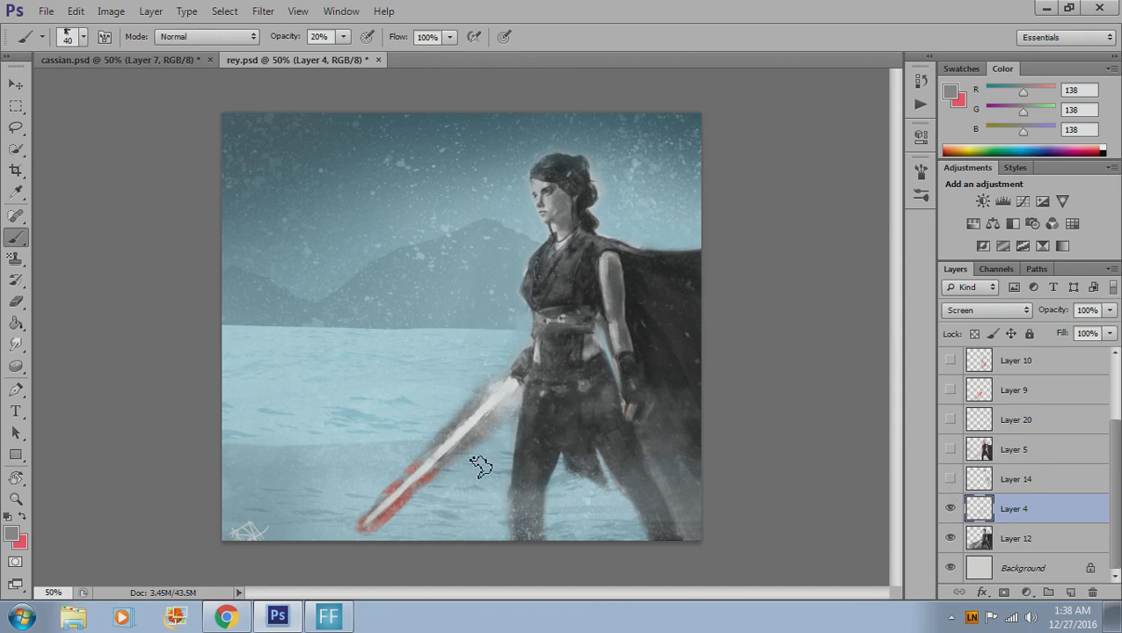
click(950, 479)
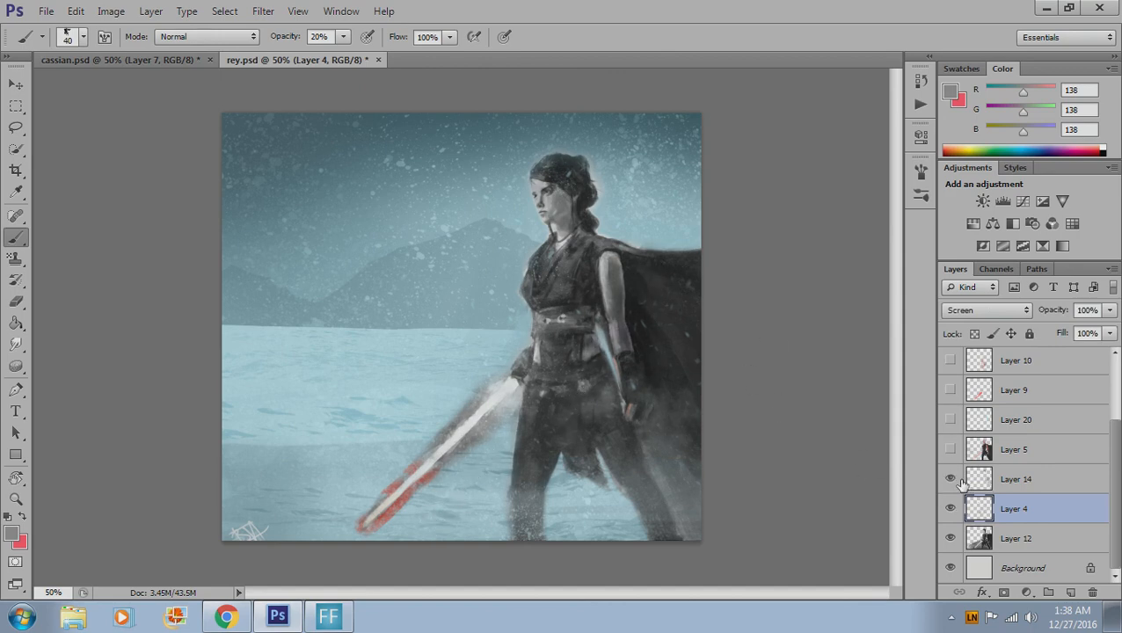
click(950, 480)
click(951, 480)
click(989, 486)
click(950, 481)
click(950, 481)
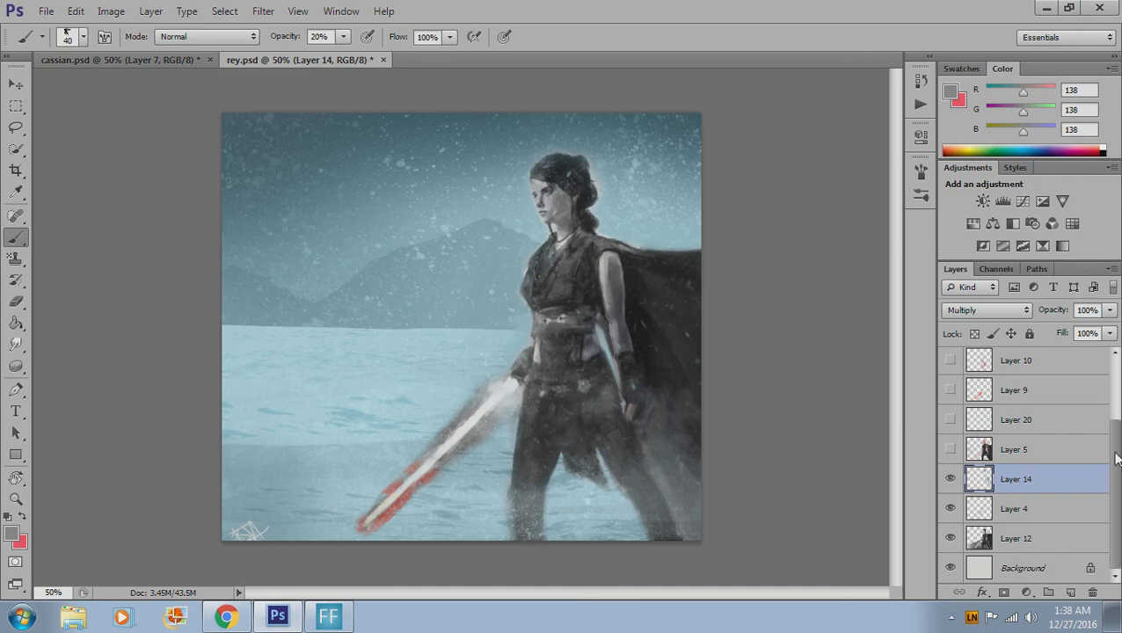
- Select Layer 5 and turn its visibility off and on to demonstrate its Overlay colouring, leaving it shown
scroll(1037, 461, up, 1)
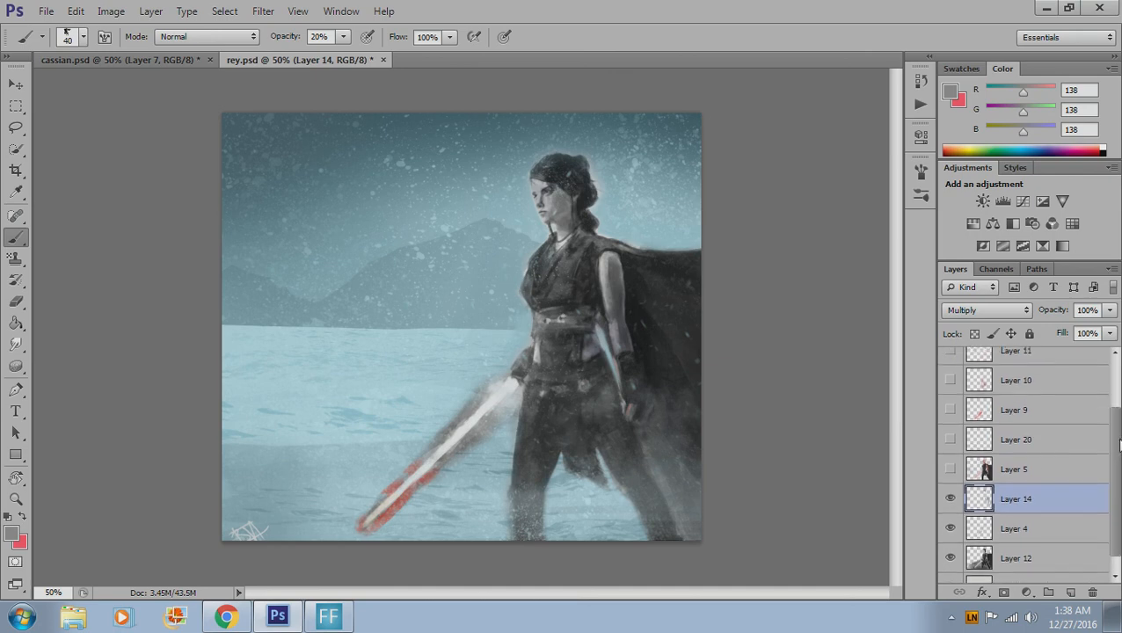
click(950, 480)
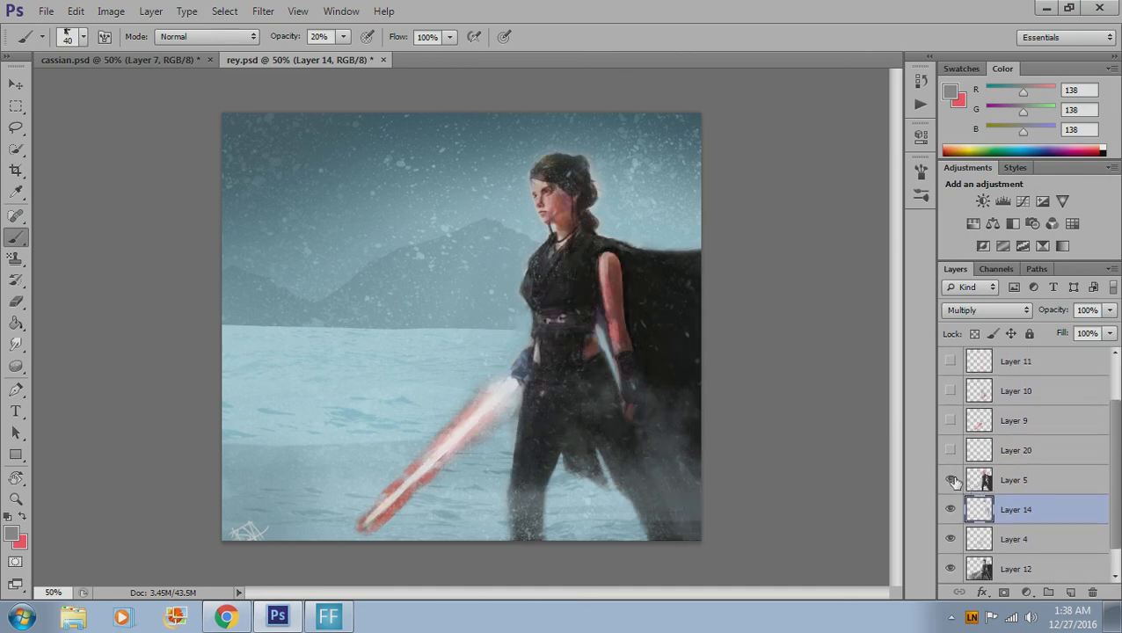
click(951, 480)
click(982, 487)
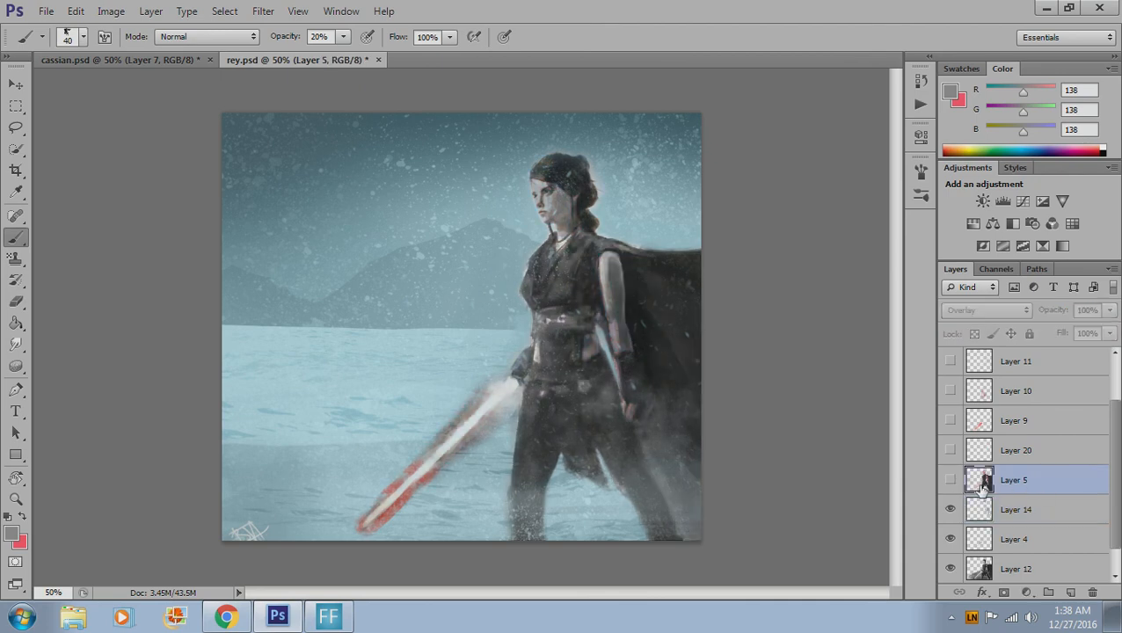
click(950, 480)
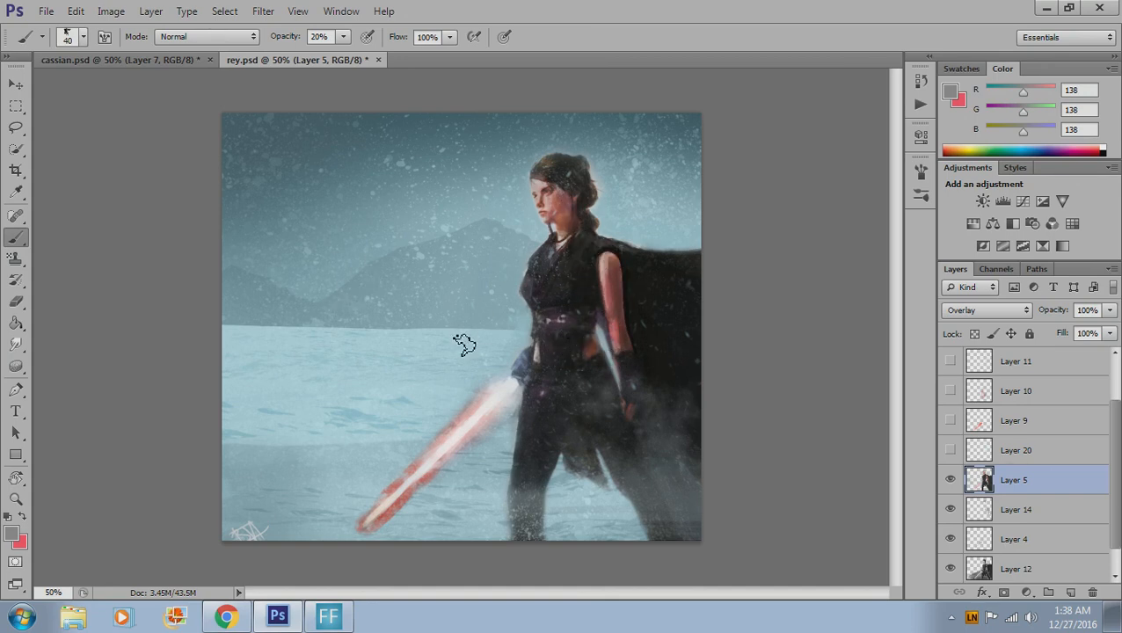
- Select Layer 20 and compare the figure with and without its Overlay colouring, leaving the layer shown
click(951, 450)
click(950, 450)
click(1009, 451)
click(951, 452)
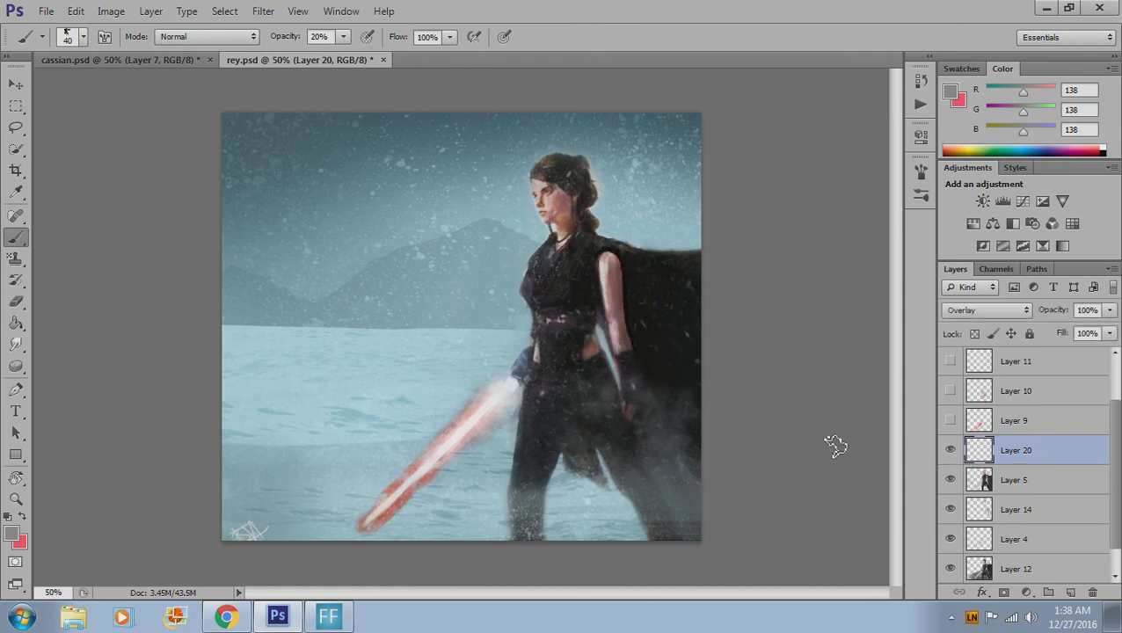
- Show Layers 9 and 10 to restore the lightsaber's red glow
scroll(1061, 462, up, 2)
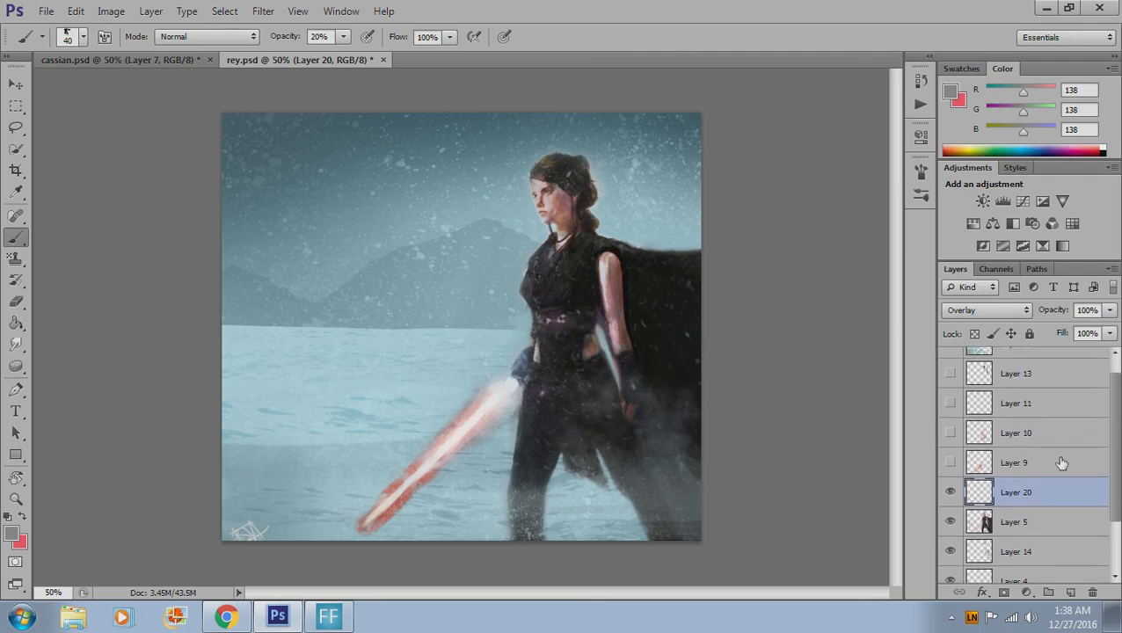
click(950, 463)
click(950, 432)
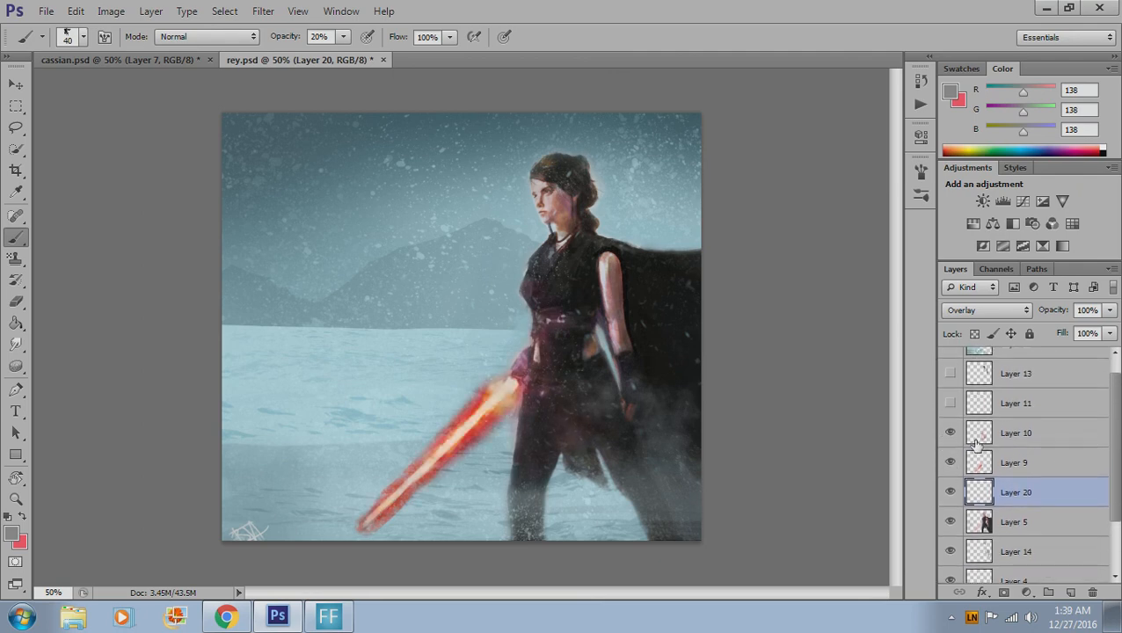
- Select Layer 11 and toggle its visibility repeatedly to compare its Normal-mode painted details, leaving it shown
scroll(1119, 458, up, 1)
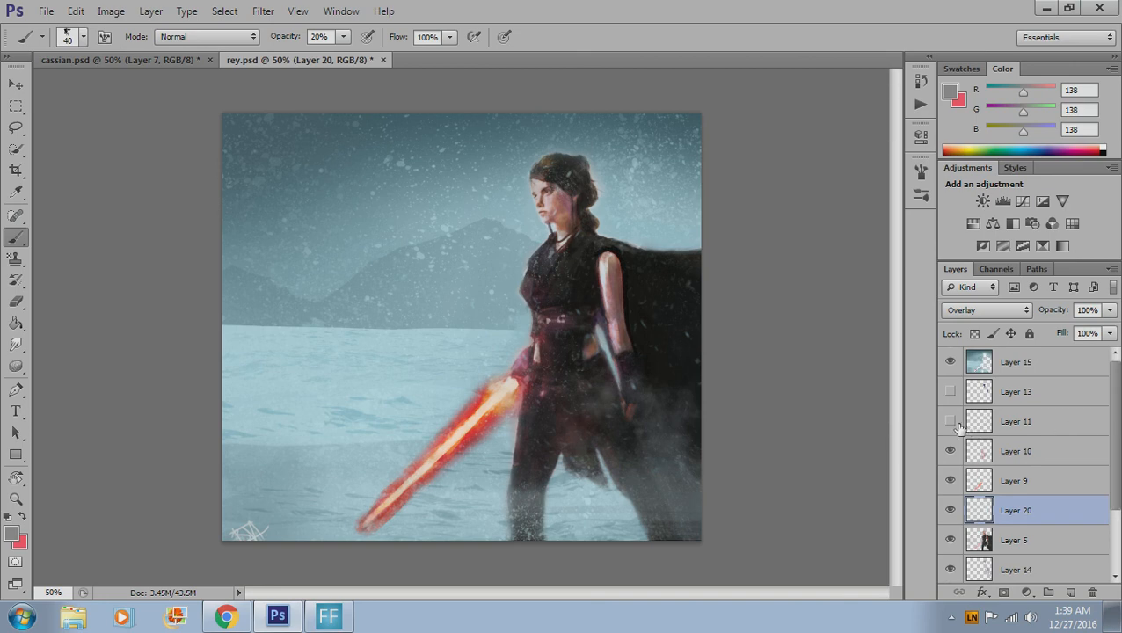
click(993, 426)
click(951, 423)
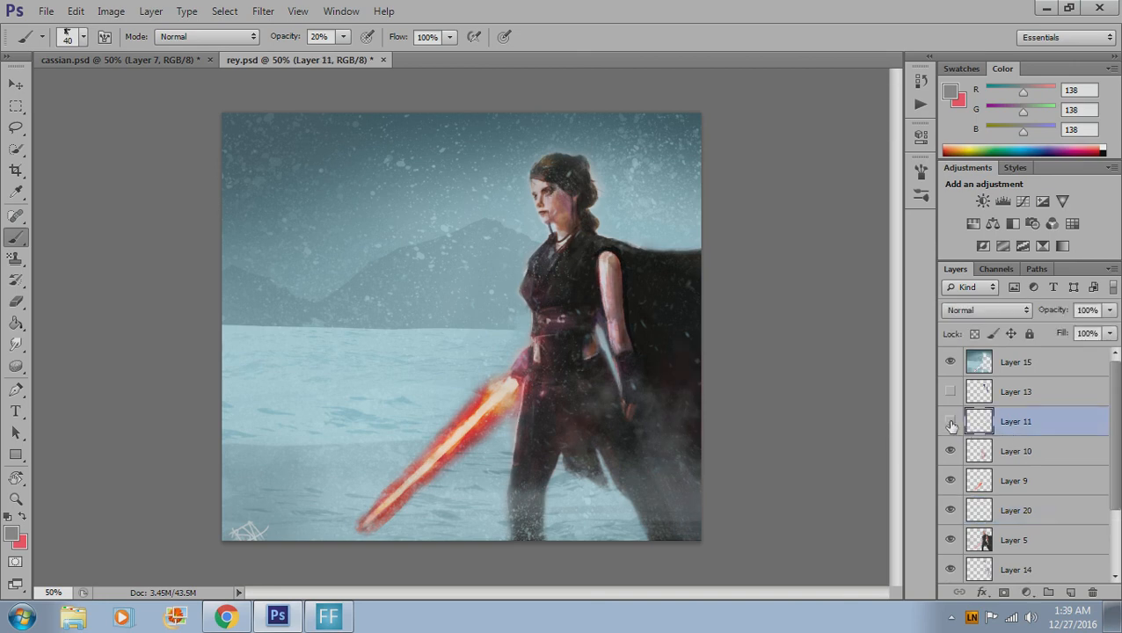
click(950, 423)
click(951, 423)
click(950, 423)
click(951, 423)
click(951, 424)
click(951, 424)
- Select Layer 13 and toggle its visibility to compare its Soft Light effect, leaving it shown
click(989, 396)
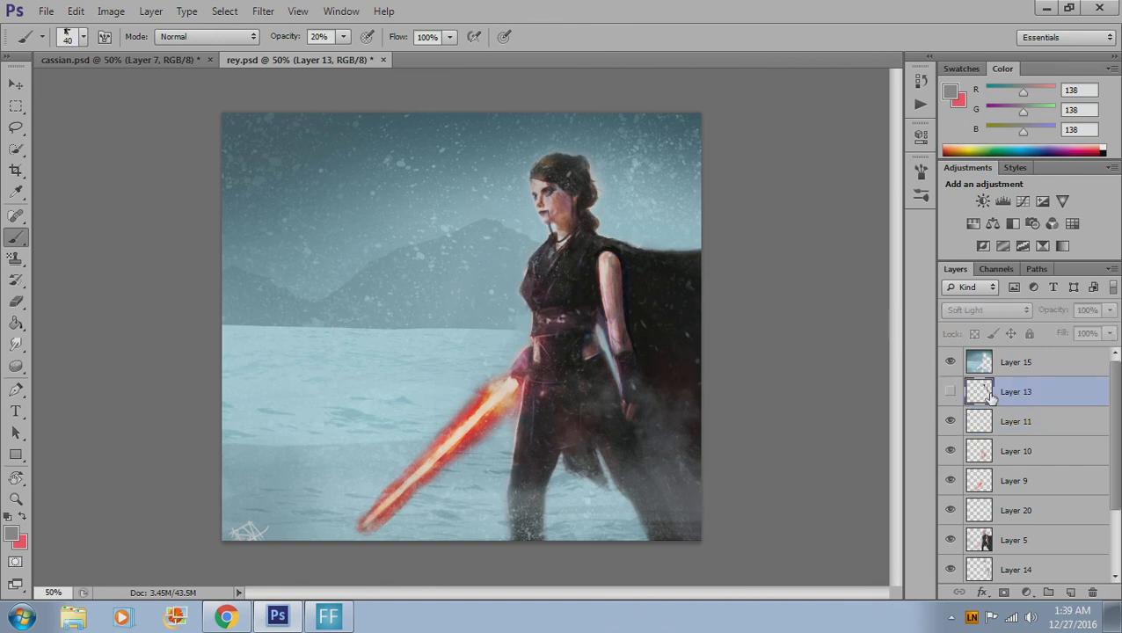
click(951, 392)
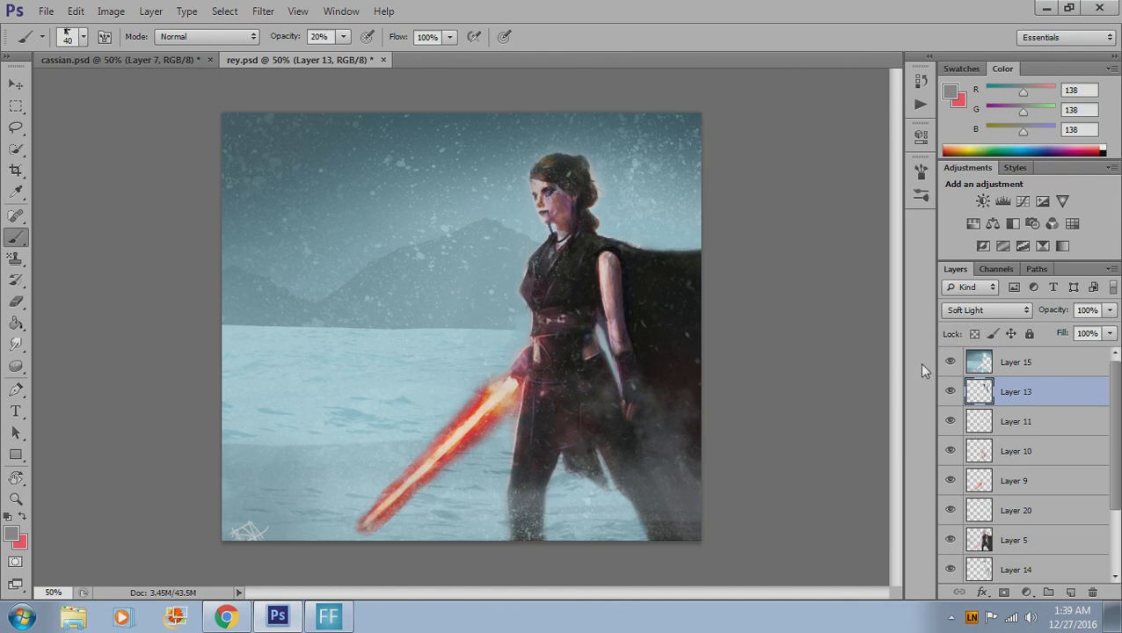
click(949, 391)
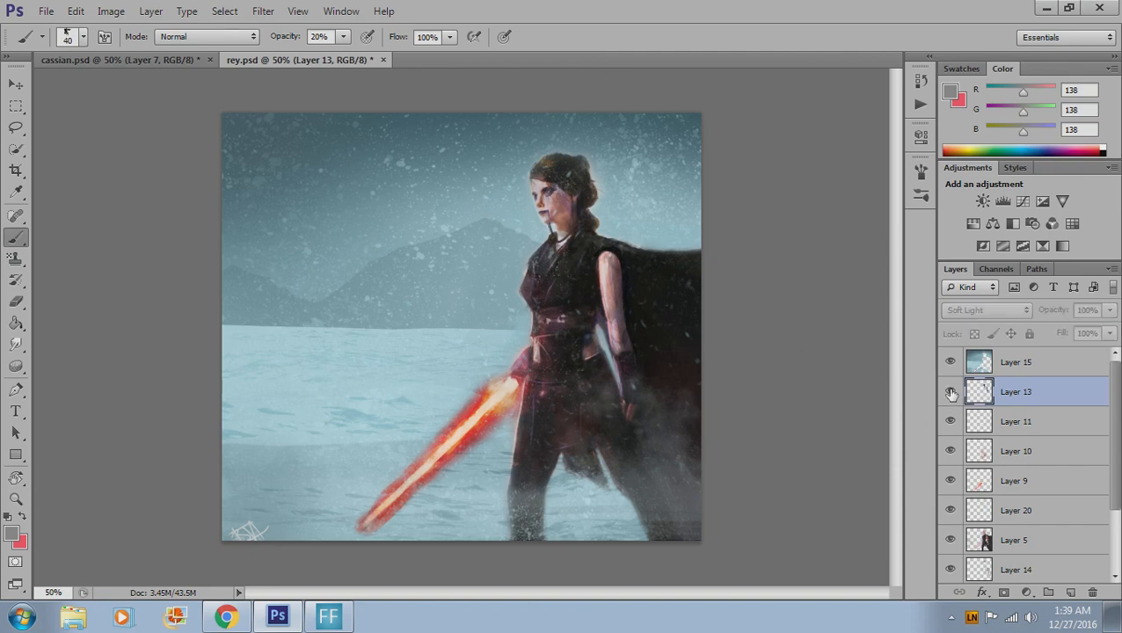
click(949, 391)
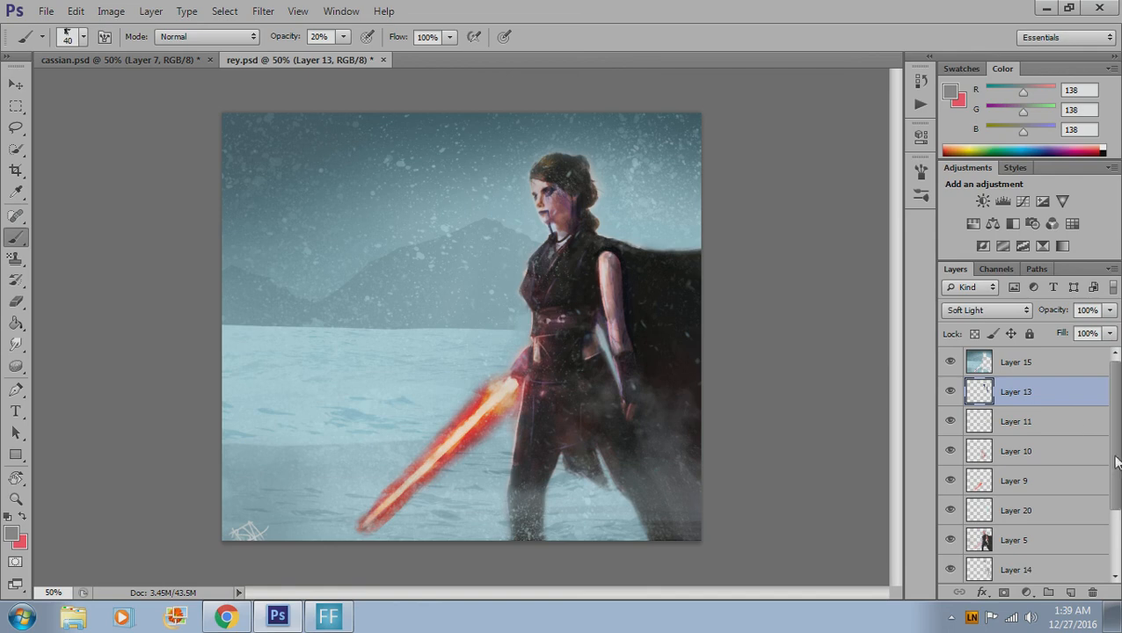
drag(1116, 459, 1119, 426)
drag(1118, 493, 1114, 551)
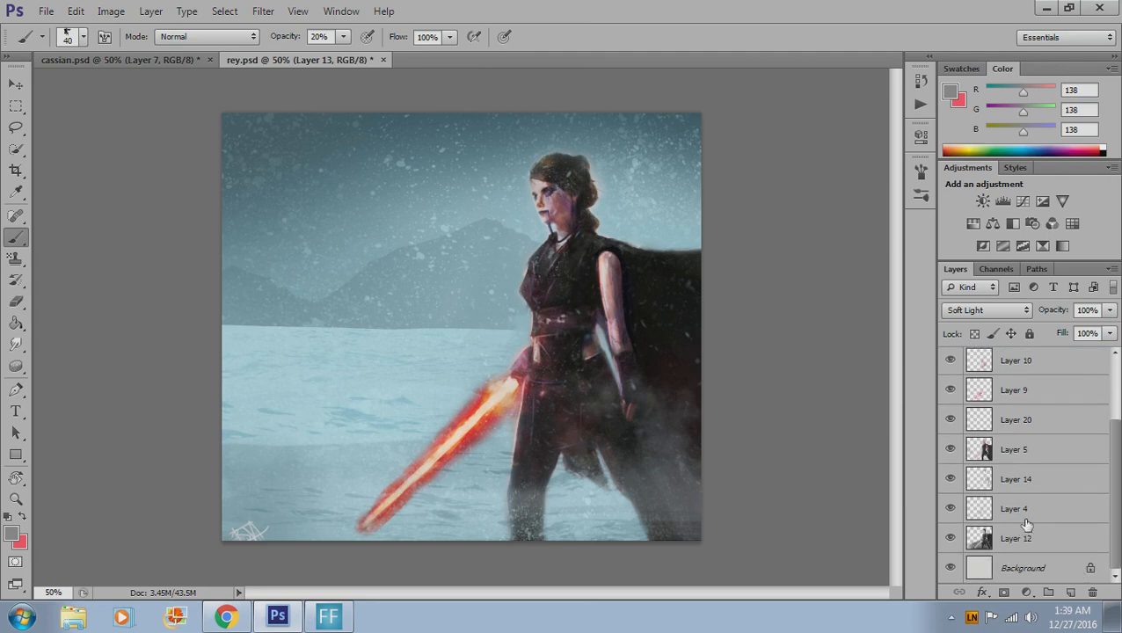
scroll(1053, 391, up, 3)
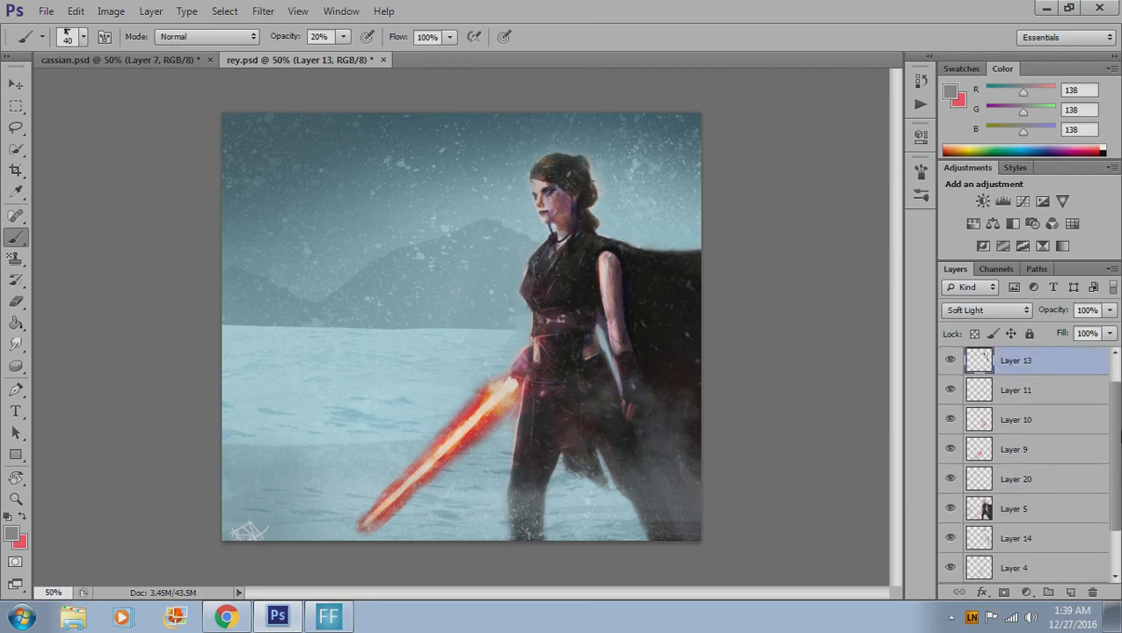